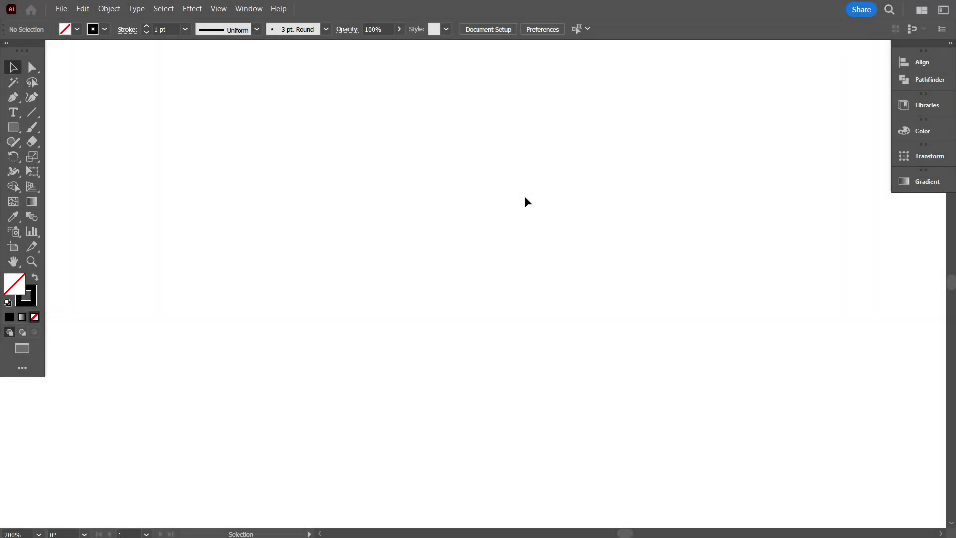
Step: Draw a tall, narrow vertical rectangle with a black 1 pt stroke and no fill near the middle of the canvas
click(14, 128)
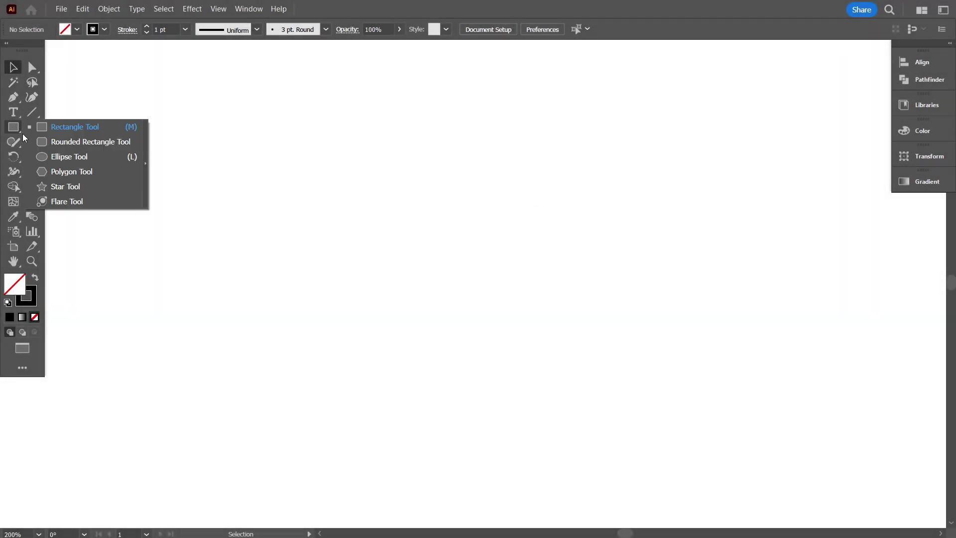
click(58, 128)
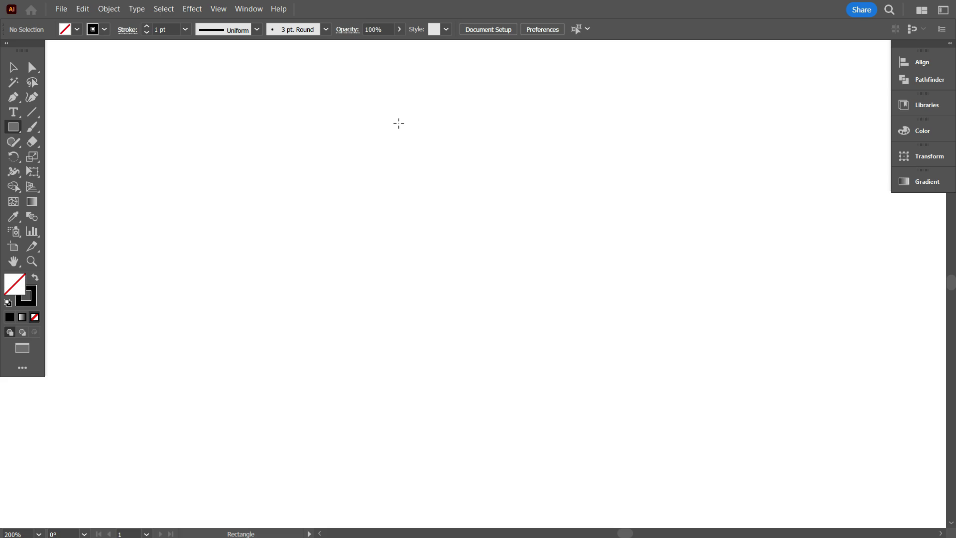
mouse_move(397, 121)
mouse_down()
mouse_move(431, 325)
mouse_move(425, 433)
mouse_up()
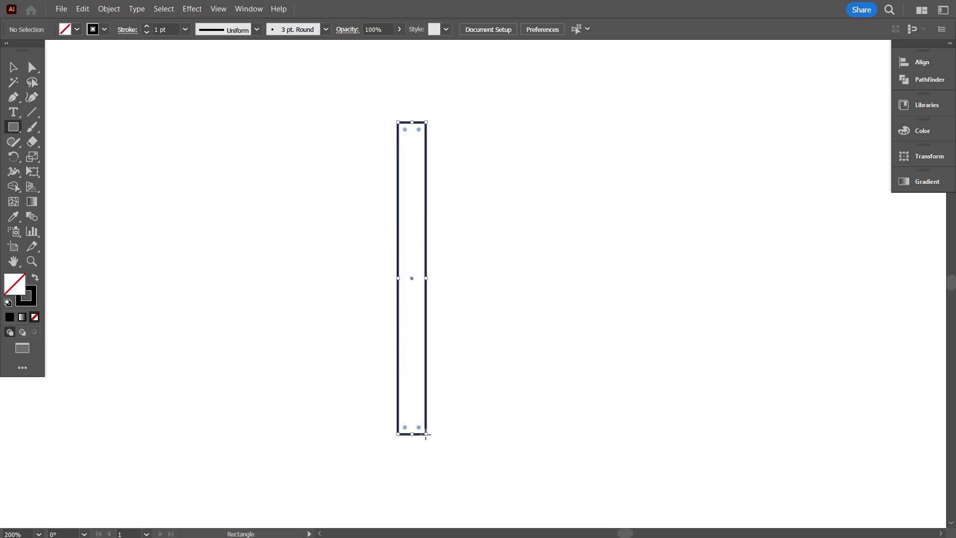
click(13, 67)
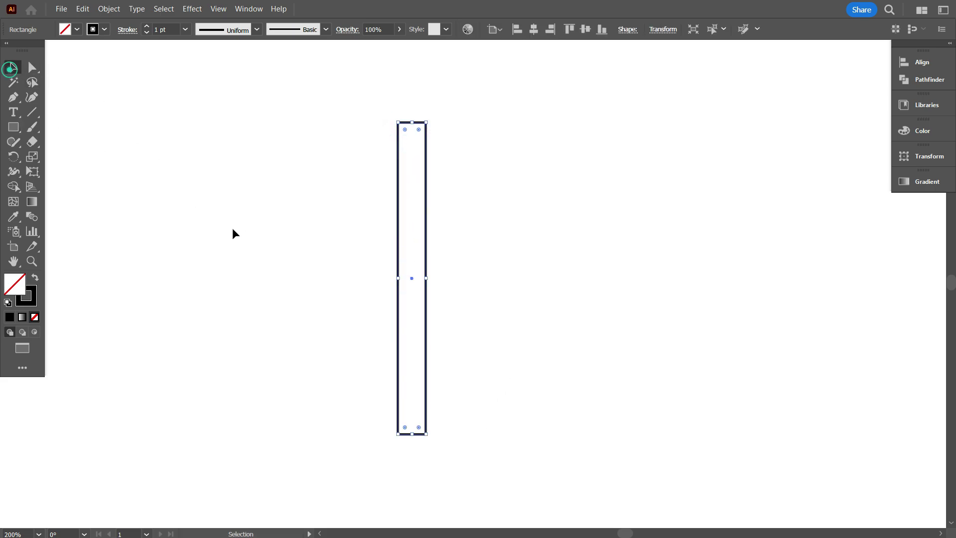
click(231, 228)
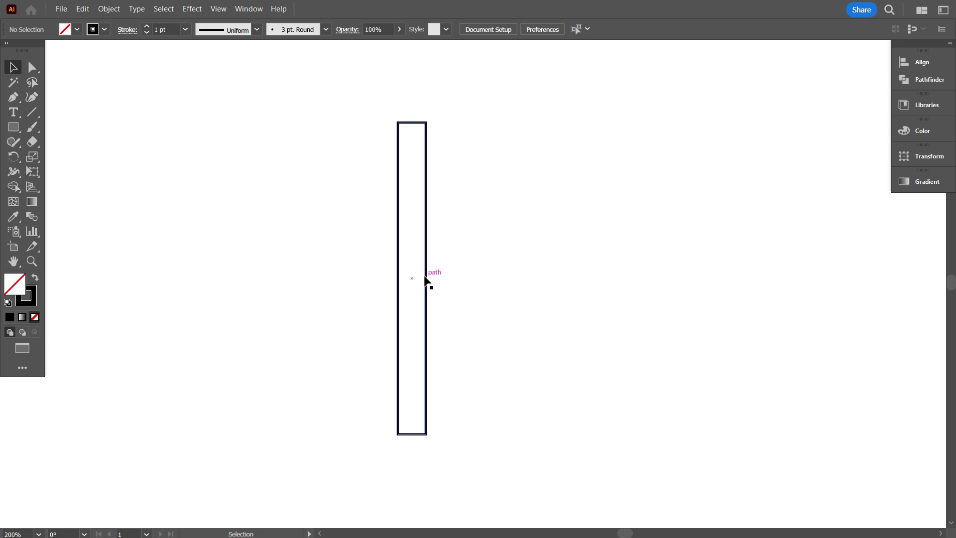
Step: Duplicate the vertical rectangle directly to its right so the two share an edge
drag(426, 280, 454, 278)
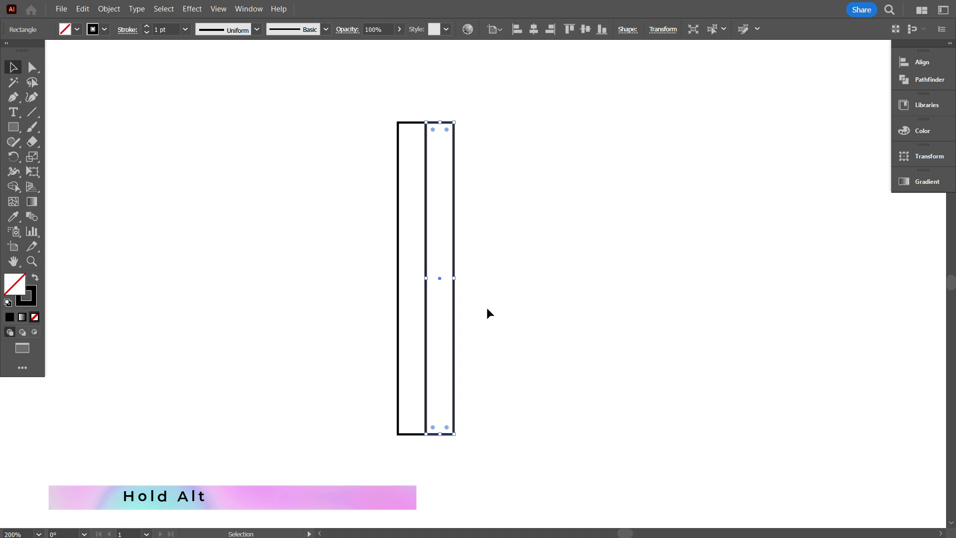
click(486, 306)
scroll(347, 311, up, 1)
scroll(494, 303, up, 1)
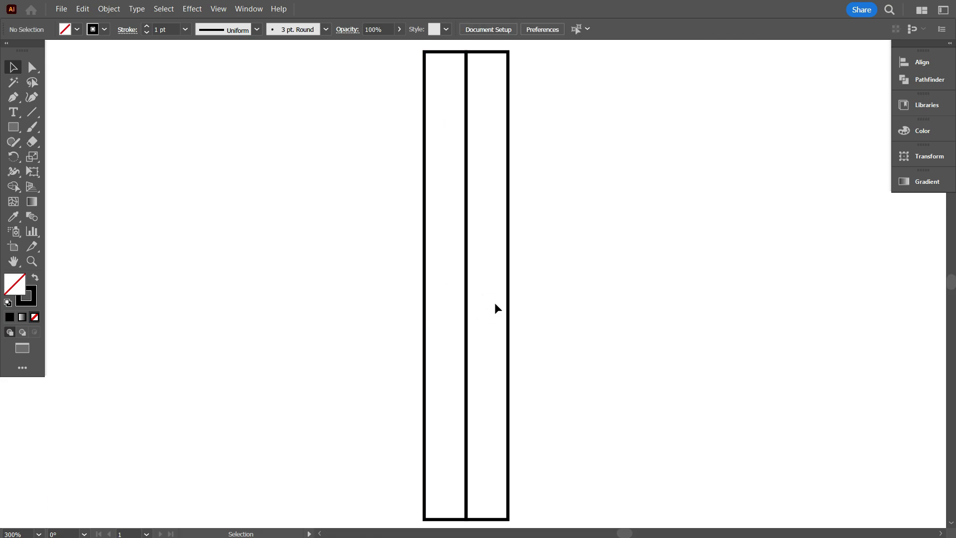
scroll(502, 304, down, 1)
Step: Narrow the duplicated rectangle from its right side to half its width, making it a spacer beside the first bar
click(531, 299)
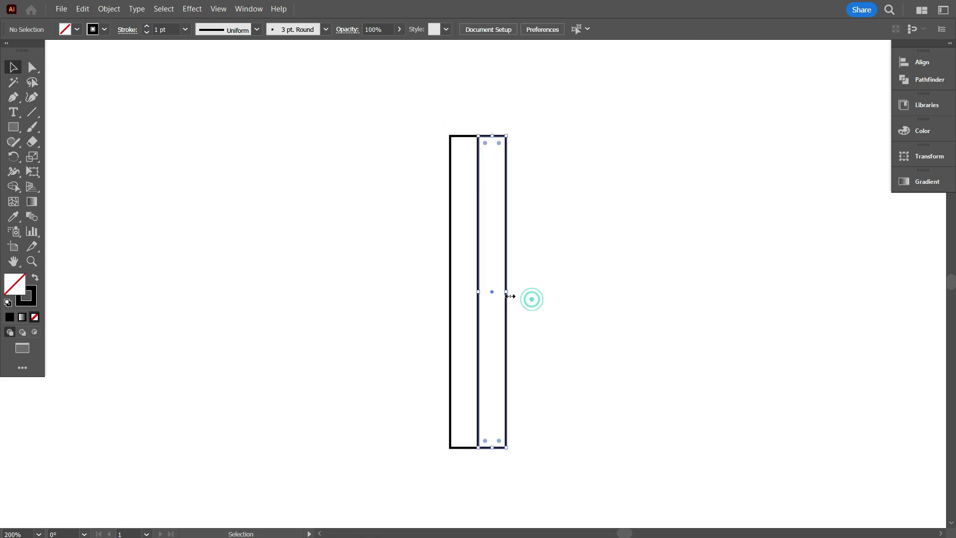
drag(507, 294, 491, 292)
click(522, 321)
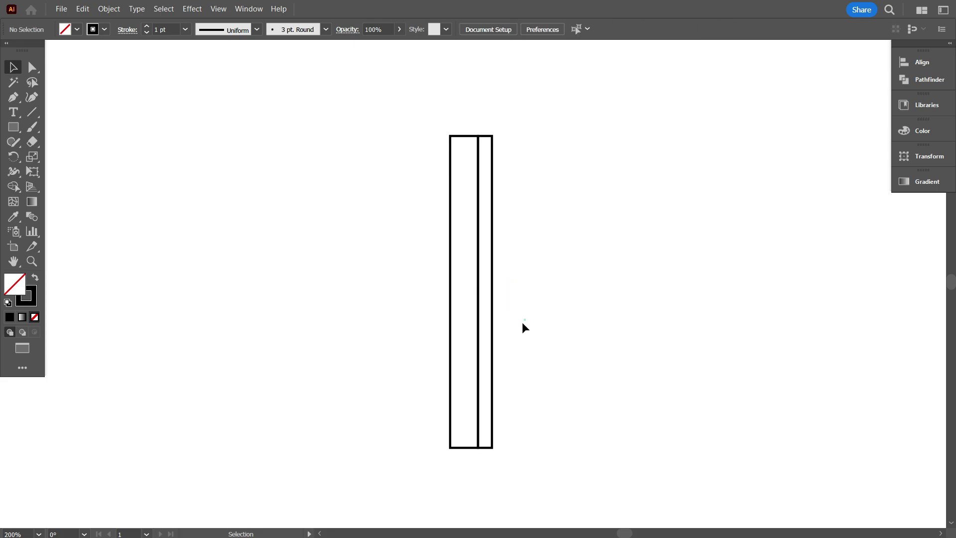
scroll(521, 322, up, 1)
scroll(473, 313, down, 1)
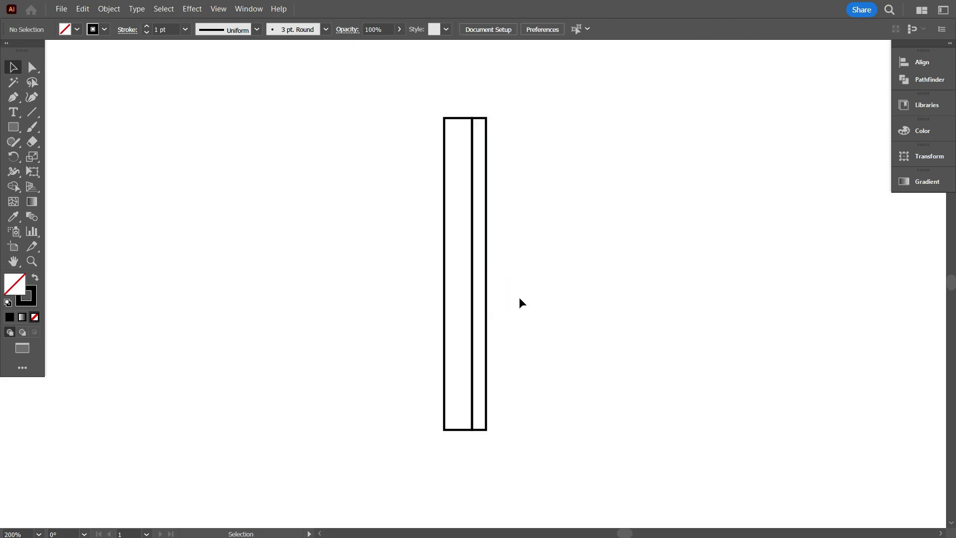
Step: Duplicate the first bar against the spacer's right edge, and repeat that copy three more times at the same spacing
click(444, 307)
click(446, 309)
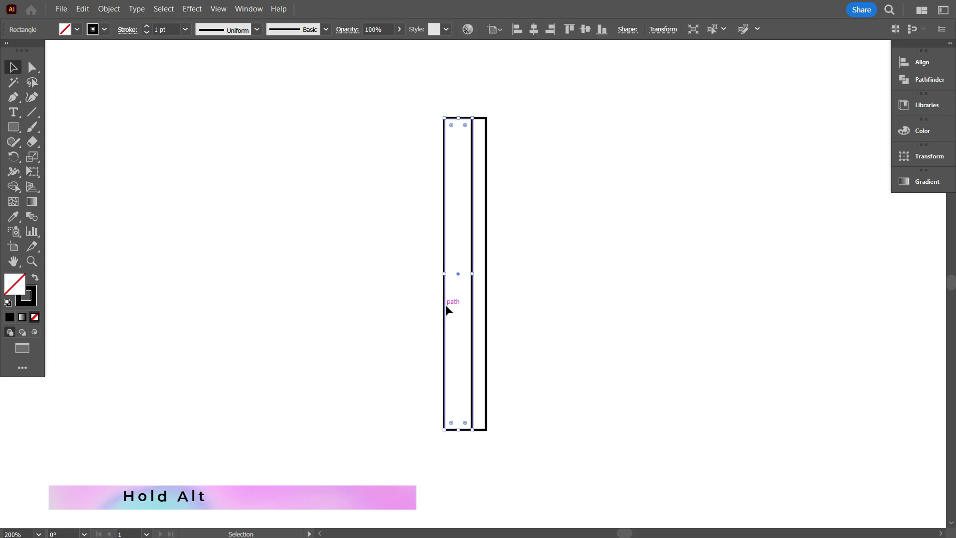
drag(445, 309, 486, 309)
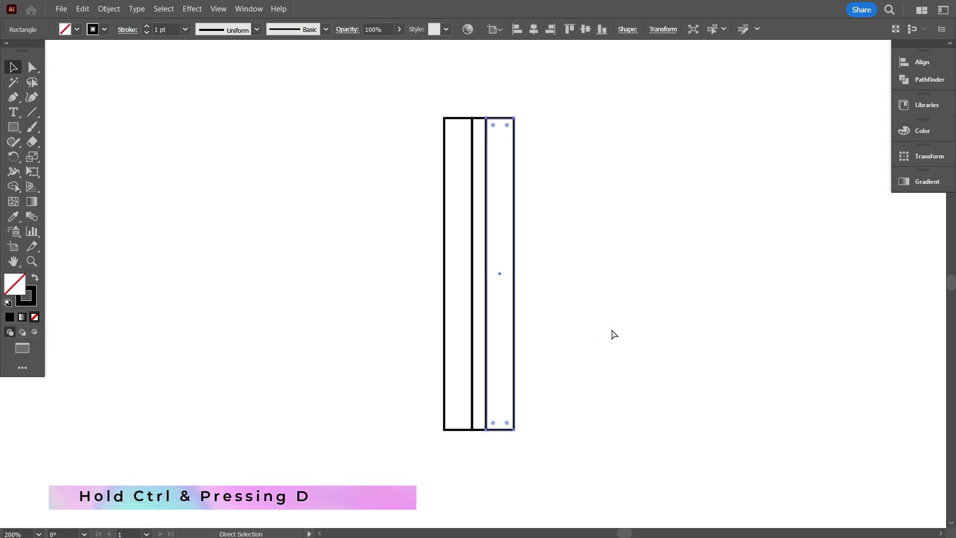
key(ctrl+d)
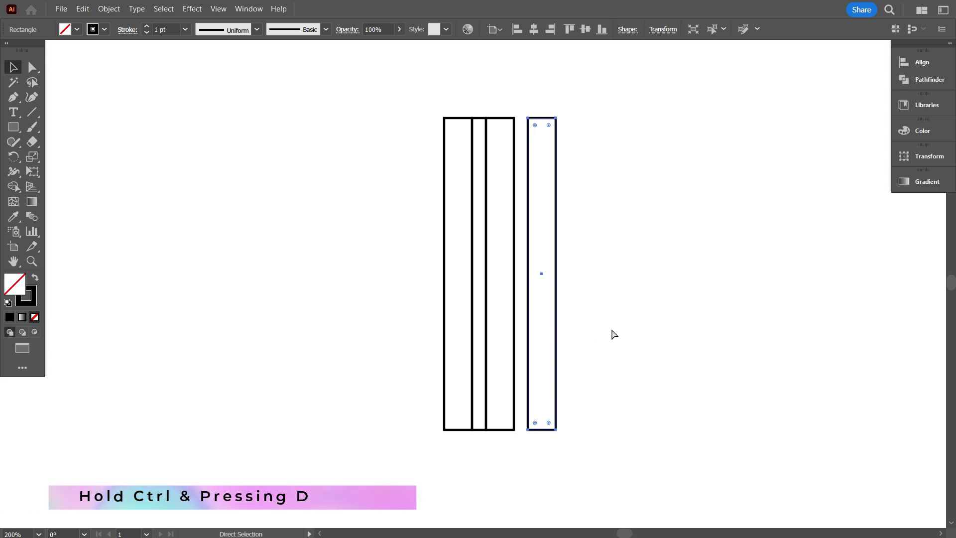
key(ctrl+d)
key(ctrl+d)
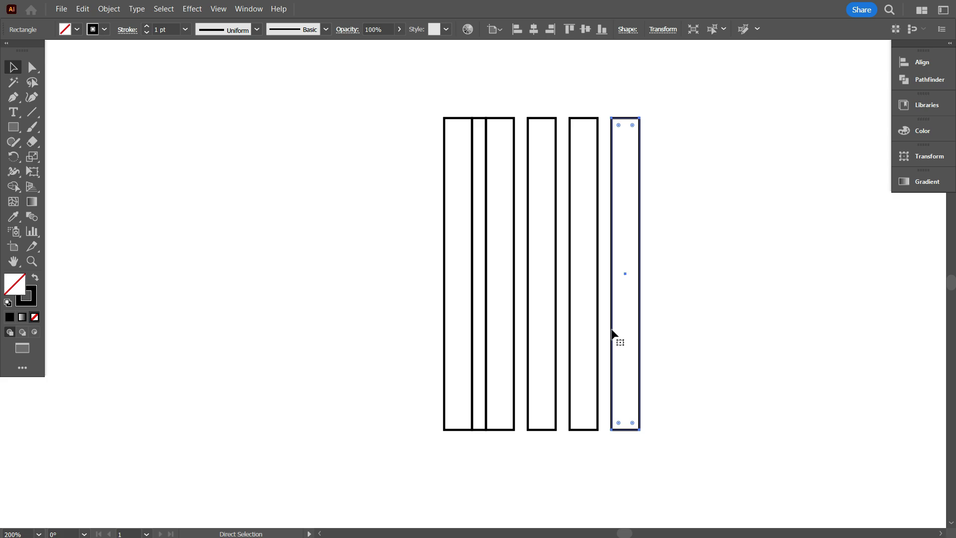
click(369, 271)
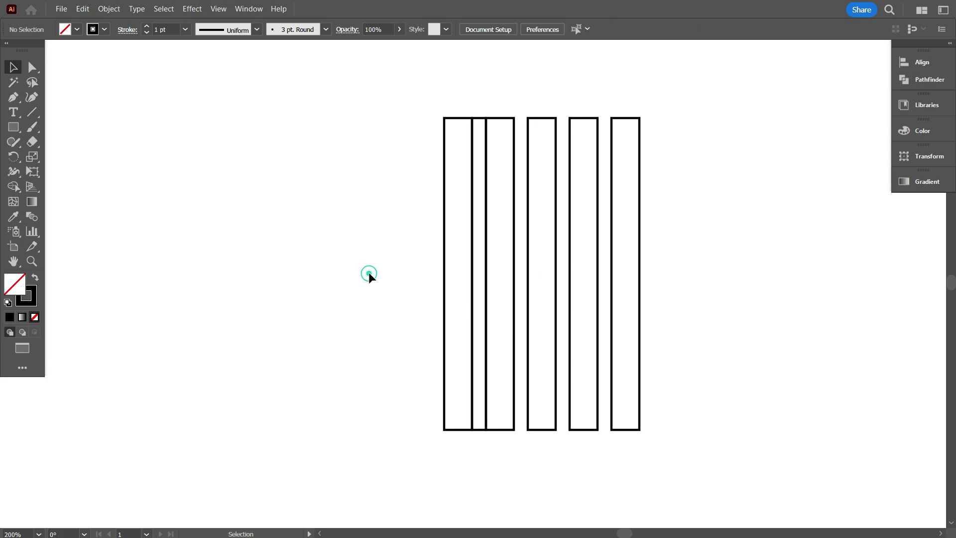
Step: Delete the narrow spacer rectangle between the first and second bars
click(479, 429)
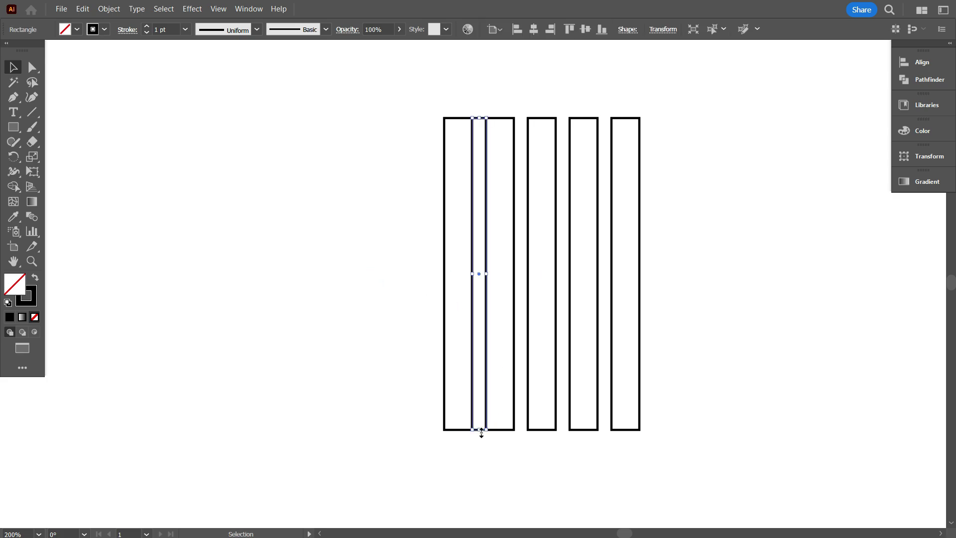
key(Delete)
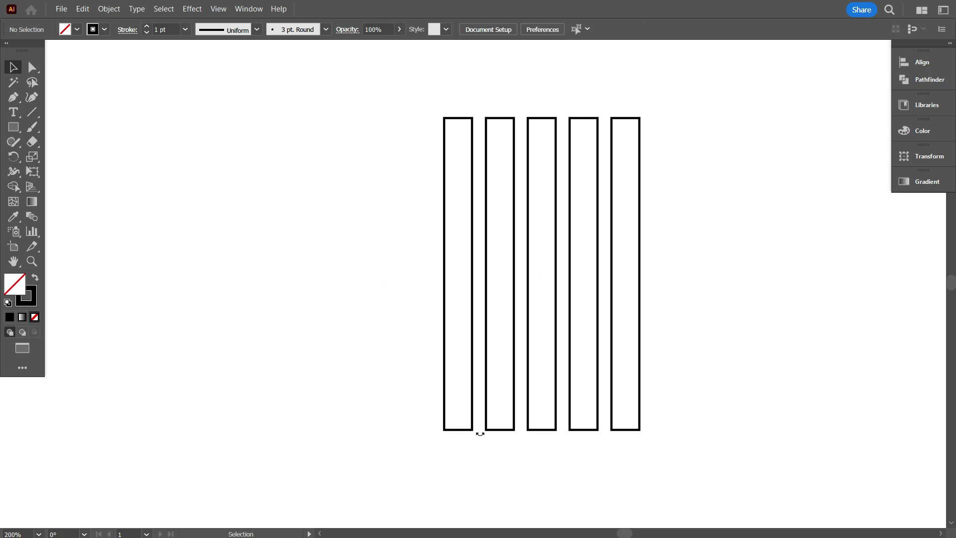
click(404, 327)
Step: Copy all five vertical bars, paste them in front, and rotate the copies 90° to form a crossing grid
drag(356, 266, 749, 367)
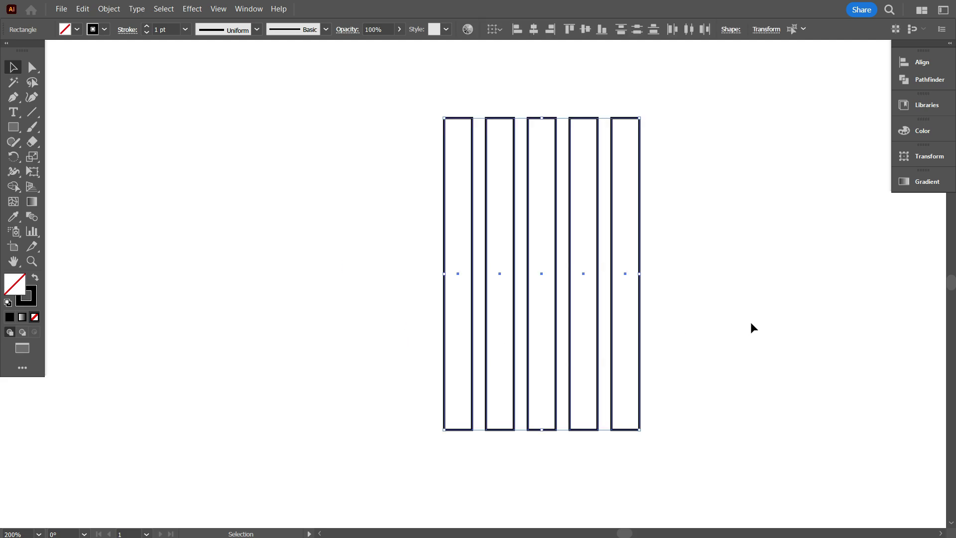
drag(781, 305, 728, 308)
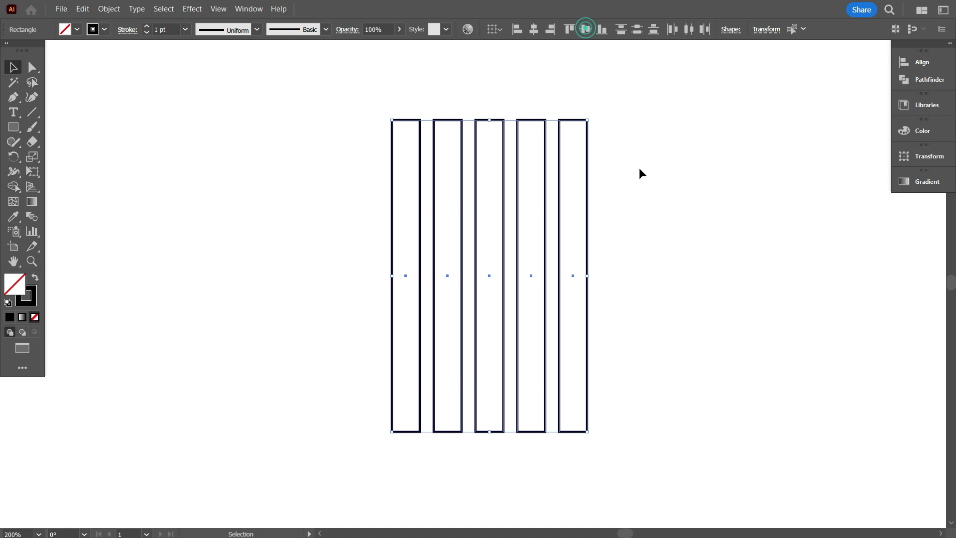
key(ctrl+c)
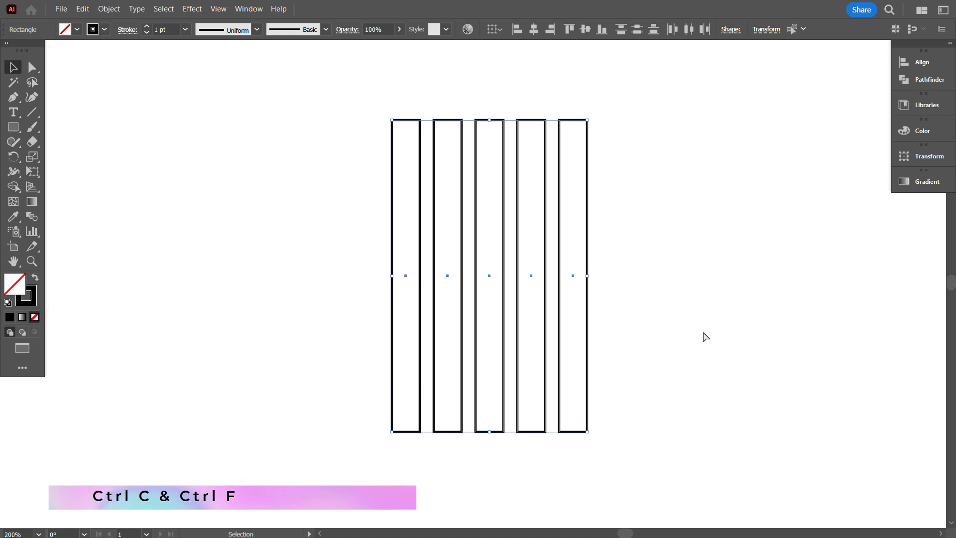
key(ctrl+f)
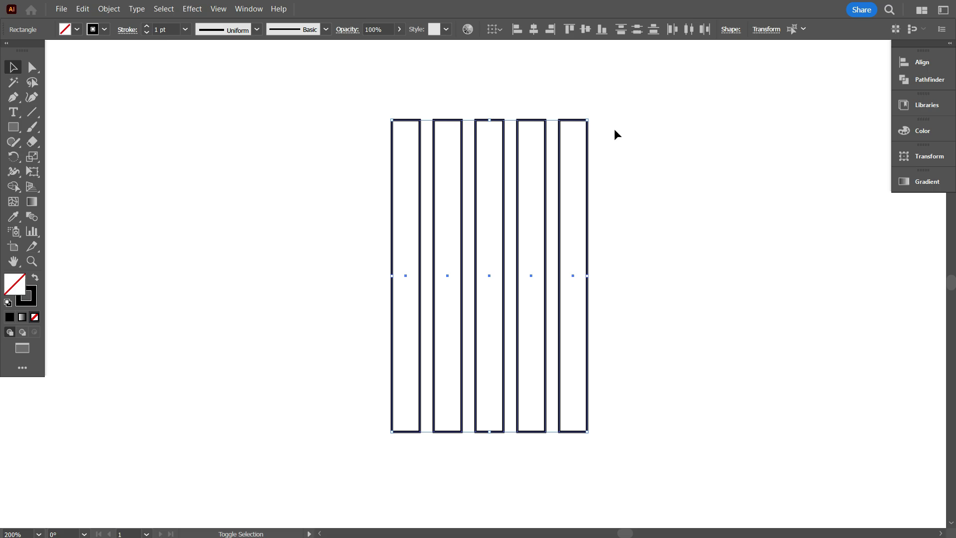
drag(593, 120, 685, 399)
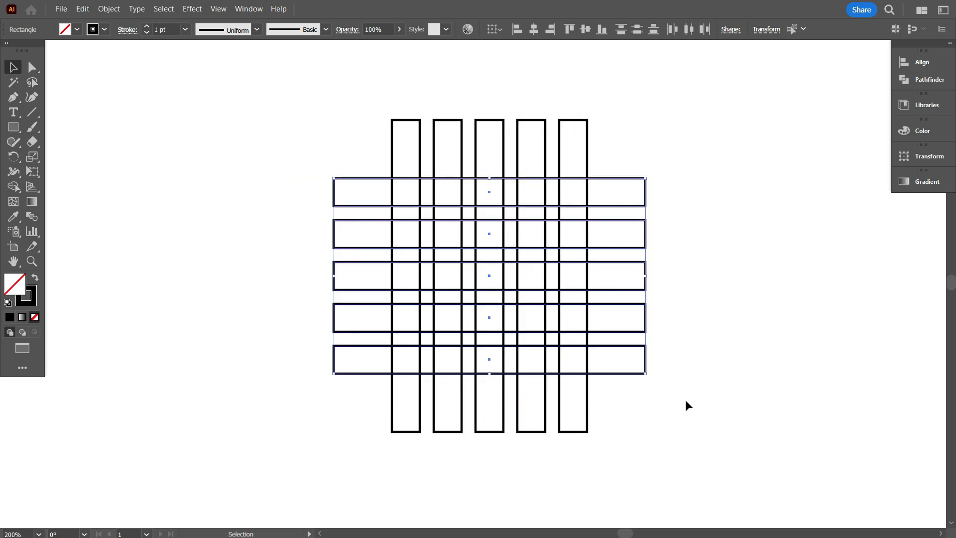
click(685, 399)
alt+scroll(547, 386, up, 2)
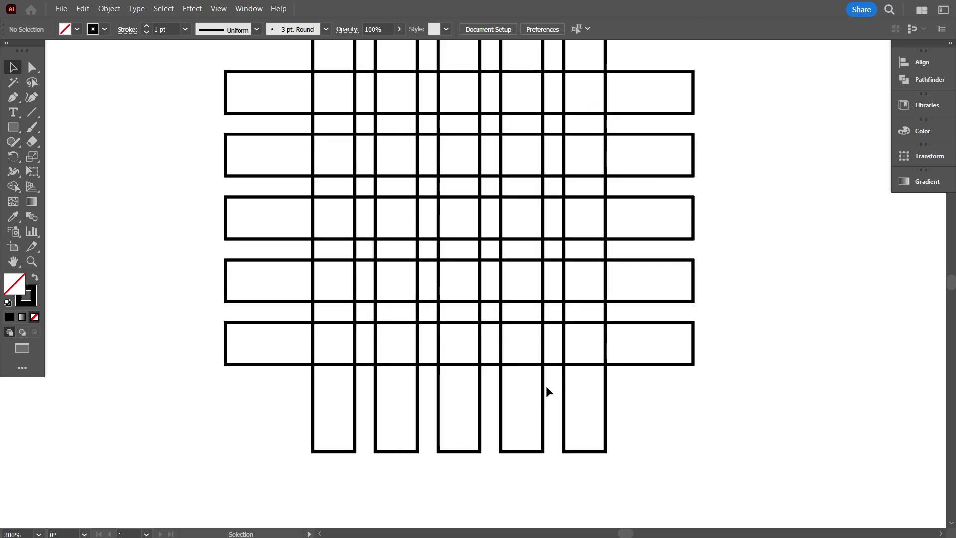
scroll(552, 383, up, 1)
scroll(566, 381, up, 1)
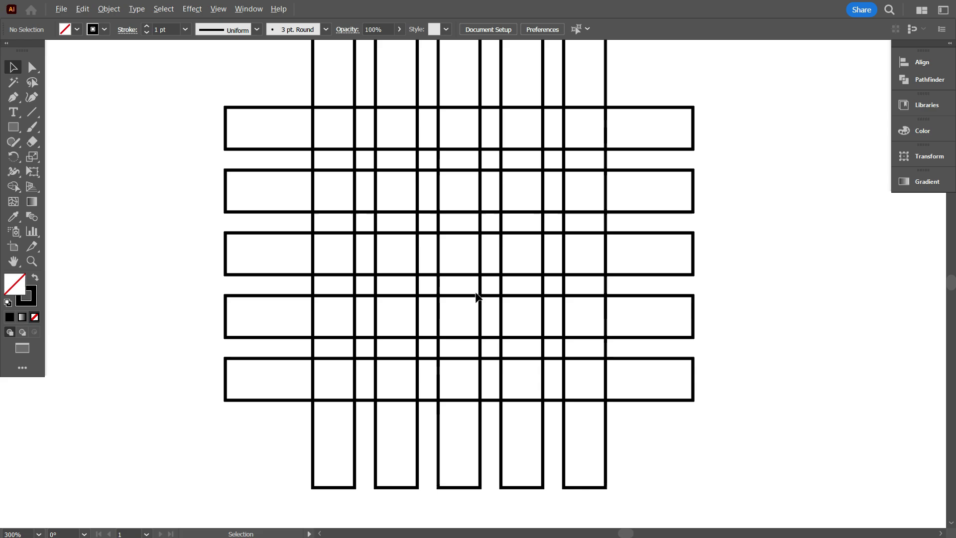
alt+scroll(479, 298, down, 2)
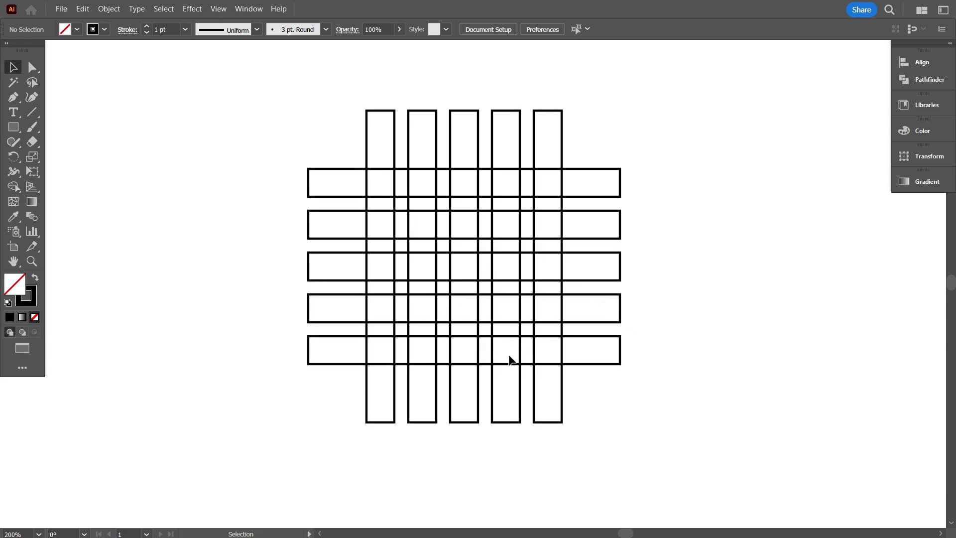
Step: Set the stroke weight of all ten bars in the grid to 0.5 pt
drag(290, 110, 698, 435)
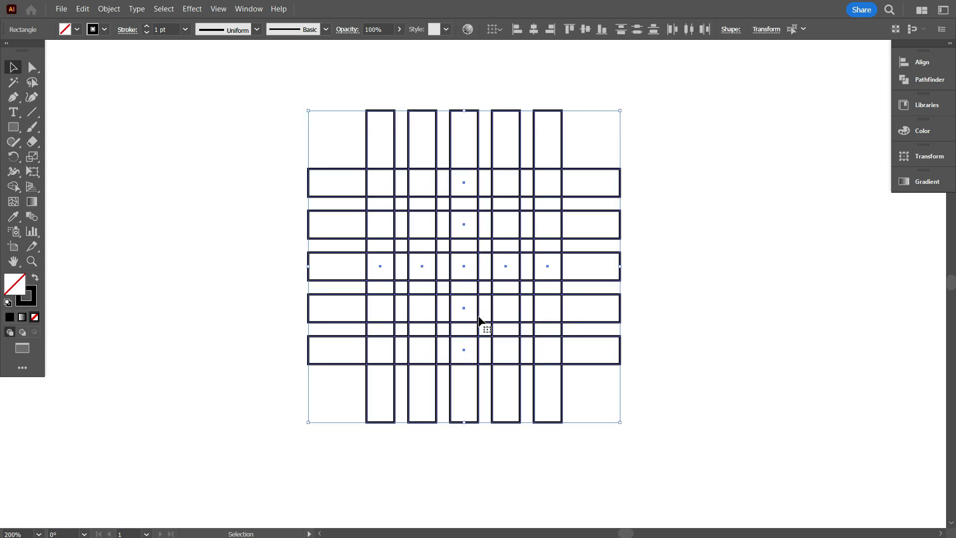
click(164, 30)
scroll(164, 30, down, 2)
click(213, 171)
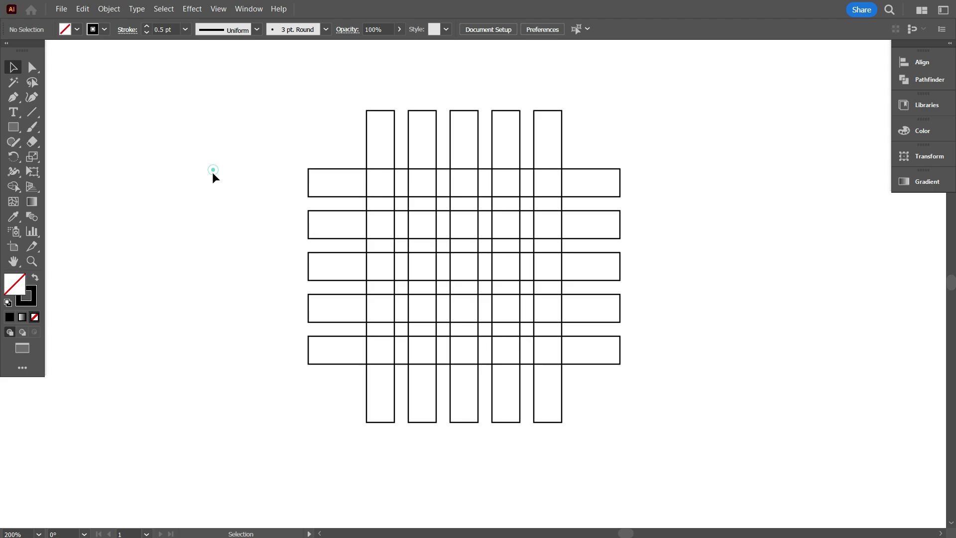
scroll(260, 255, up, 1)
drag(719, 321, 622, 314)
scroll(571, 317, up, 1)
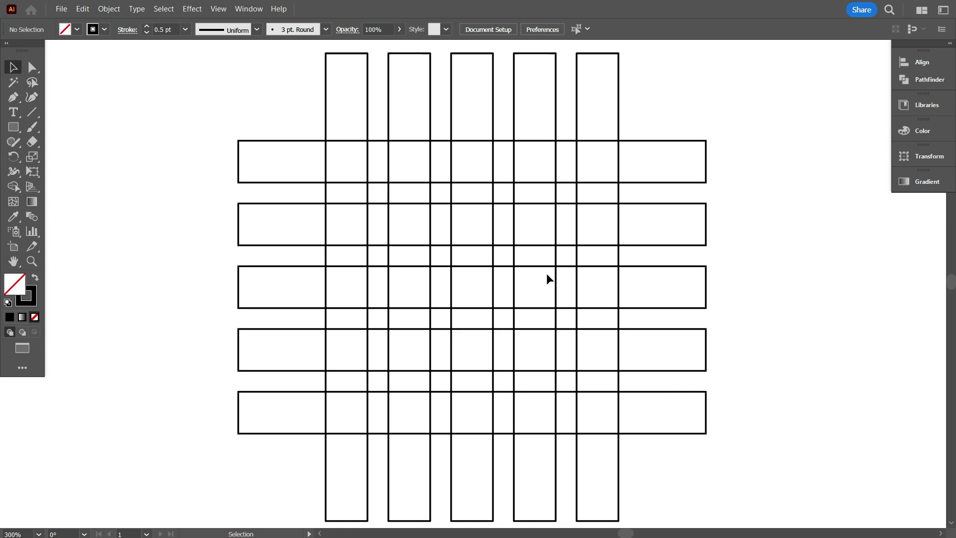
scroll(473, 261, down, 1)
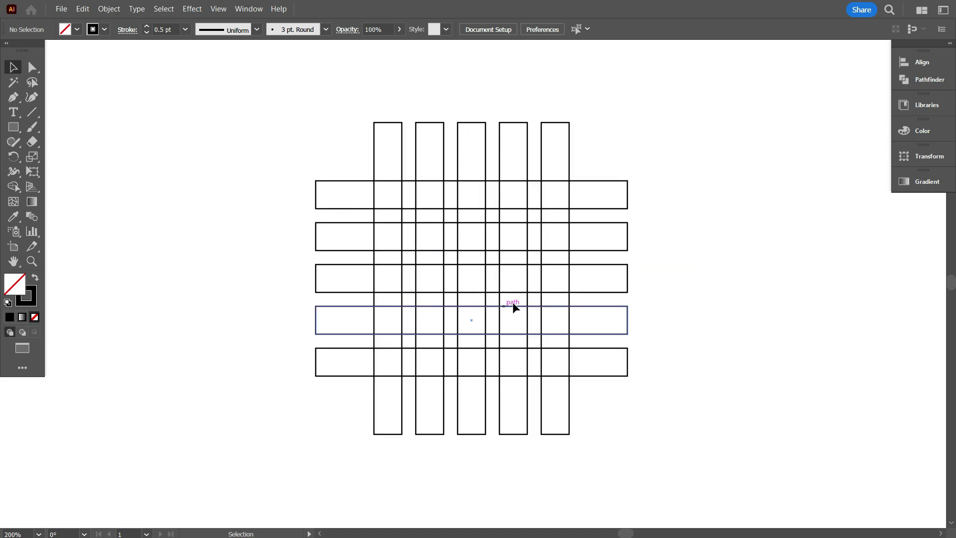
Step: Draw a circle from the upper-left crossing of the outermost bars, spanning the full square where the bars overlap
click(13, 127)
click(48, 160)
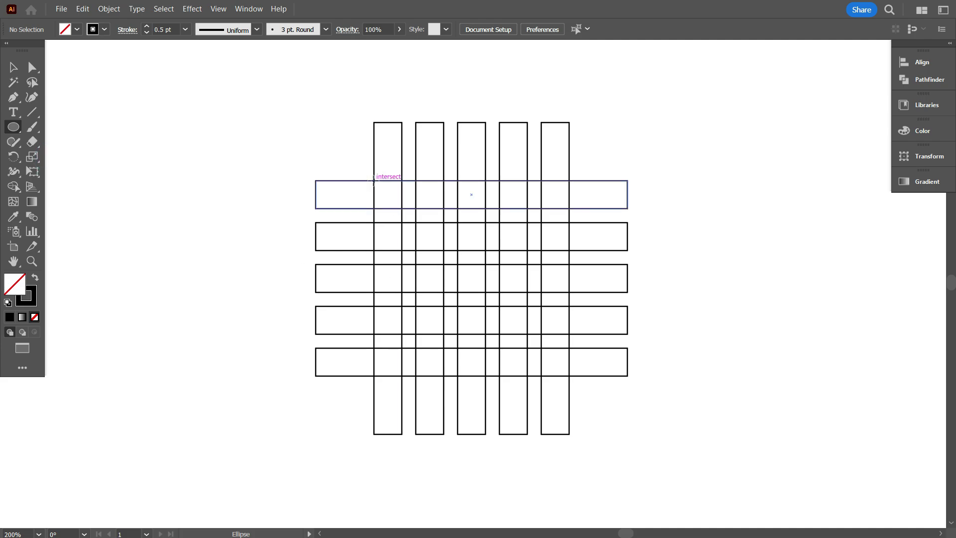
mouse_move(373, 182)
mouse_down()
mouse_move(452, 294)
mouse_move(479, 352)
mouse_move(471, 375)
mouse_up()
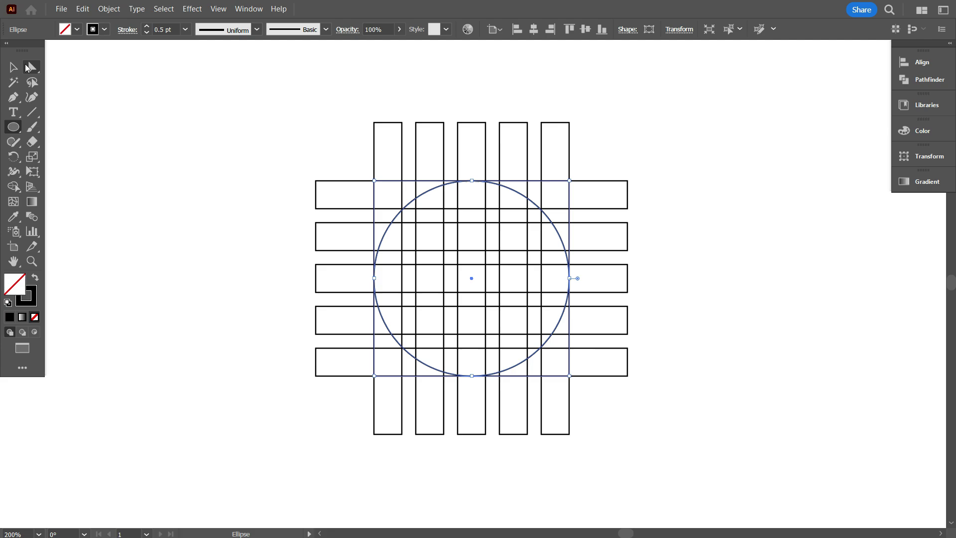
click(13, 67)
click(150, 197)
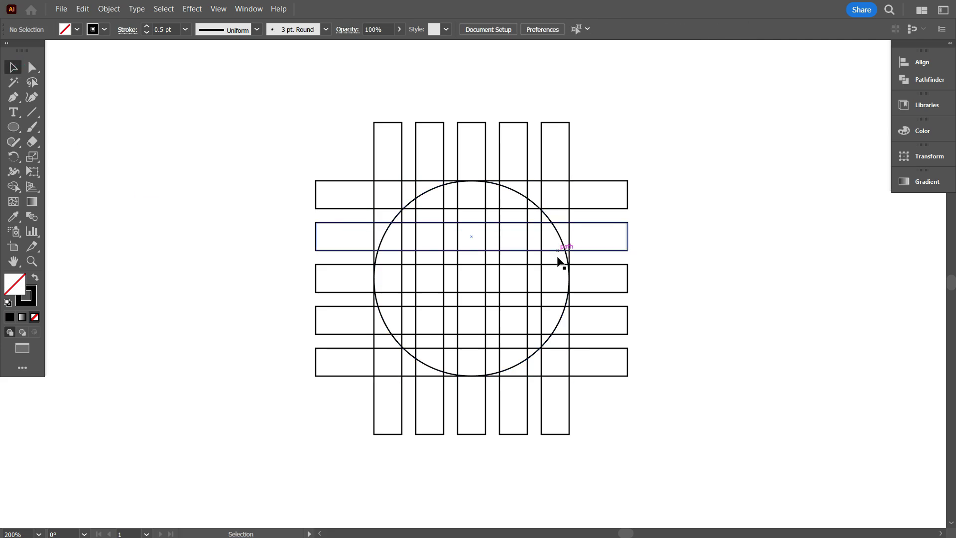
Step: Switch the artwork to Outline view and check how the circle meets the edges of the outer bars
key(ctrl+y)
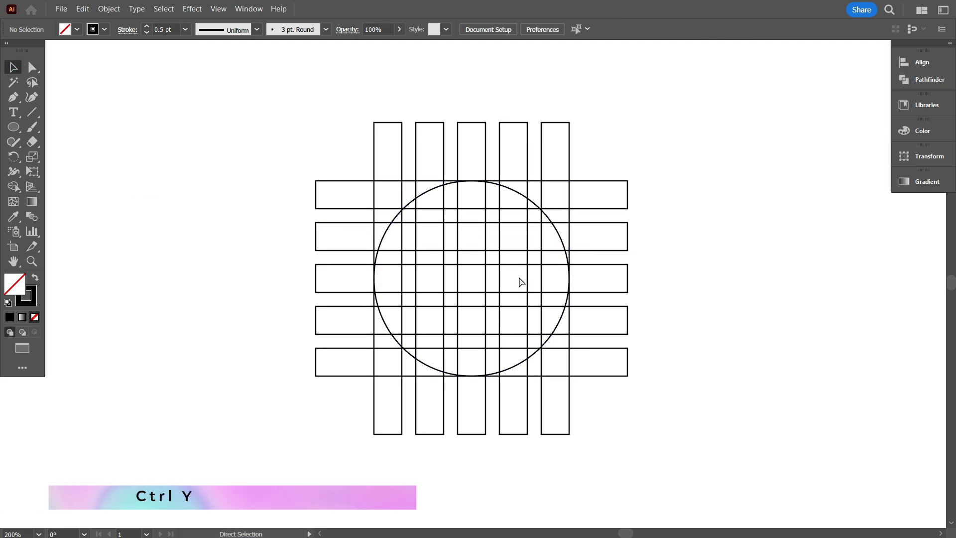
scroll(512, 278, up, 1)
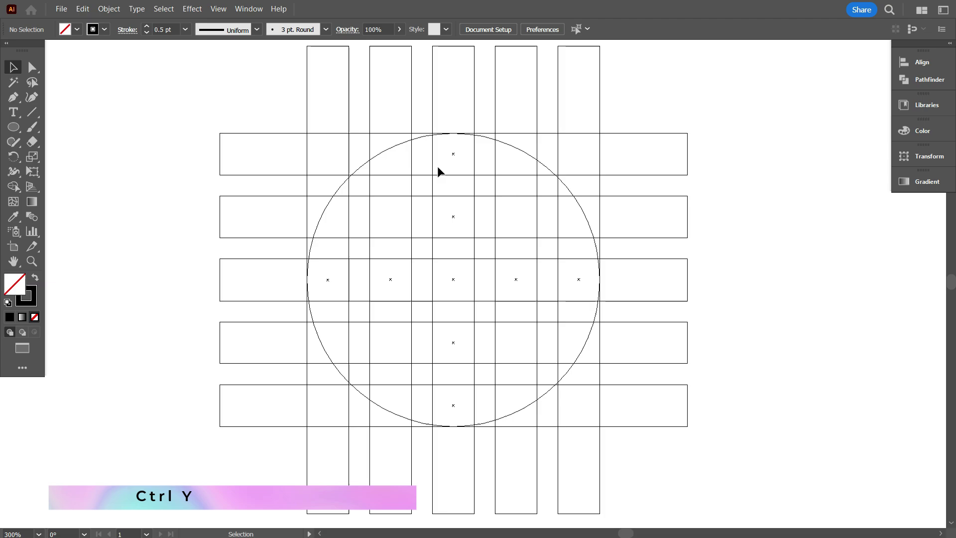
scroll(443, 159, up, 1)
scroll(459, 144, up, 3)
scroll(449, 186, down, 2)
scroll(480, 188, down, 3)
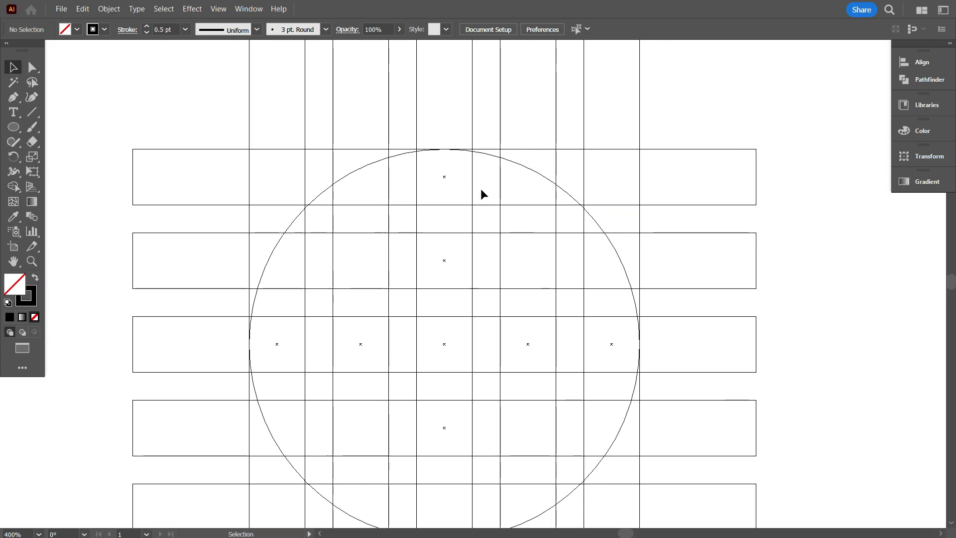
Step: Check the circle against the bars over the whole grid and return the artwork from Outline view to normal preview
scroll(475, 249, down, 1)
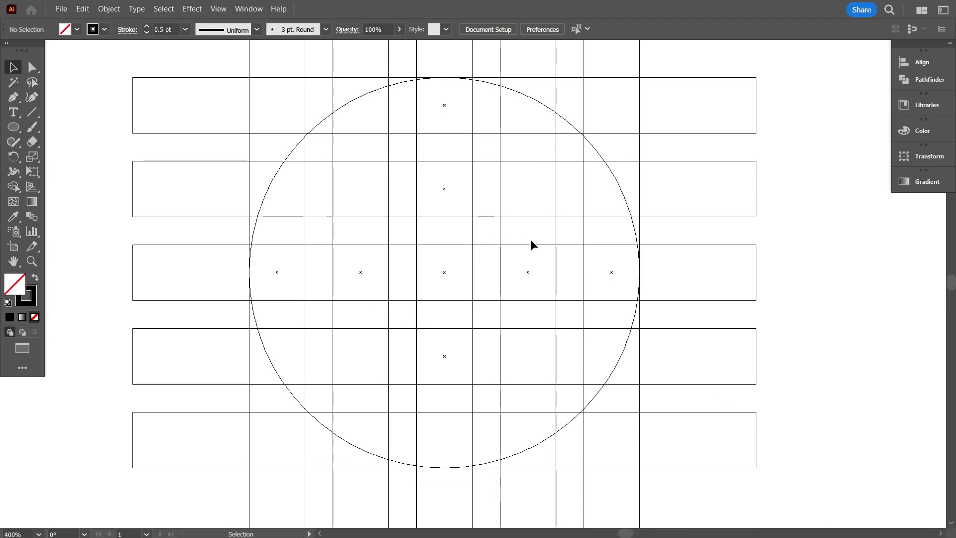
scroll(530, 245, down, 1)
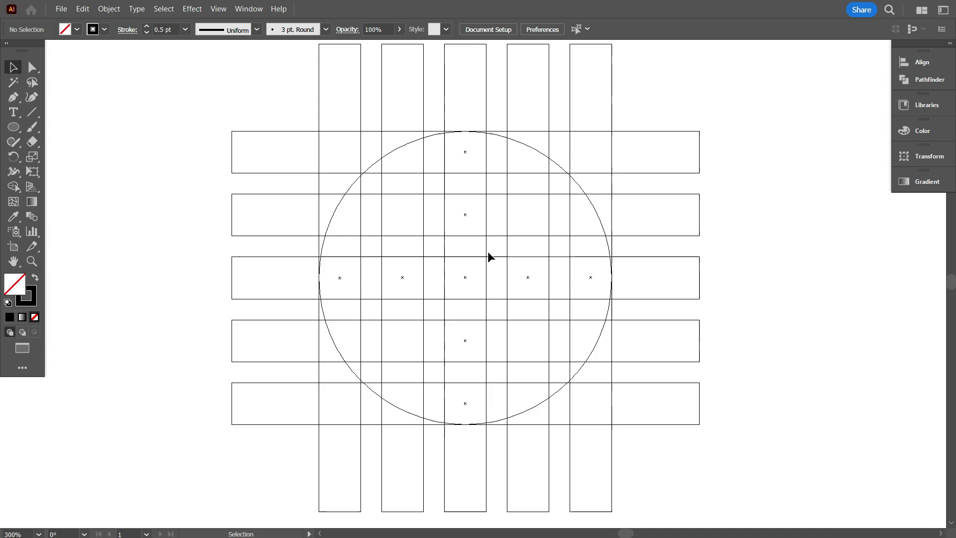
scroll(488, 251, down, 1)
key(ctrl+y)
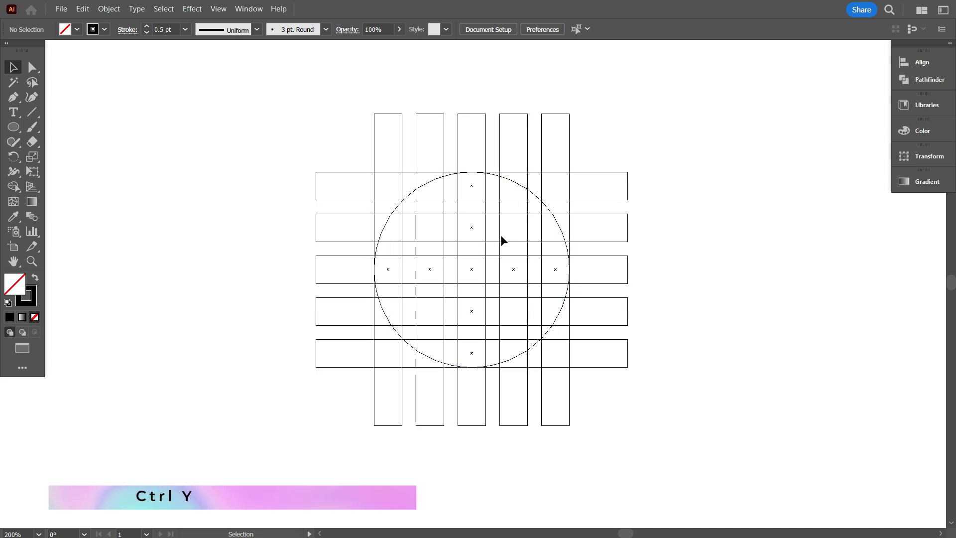
key(ctrl+y)
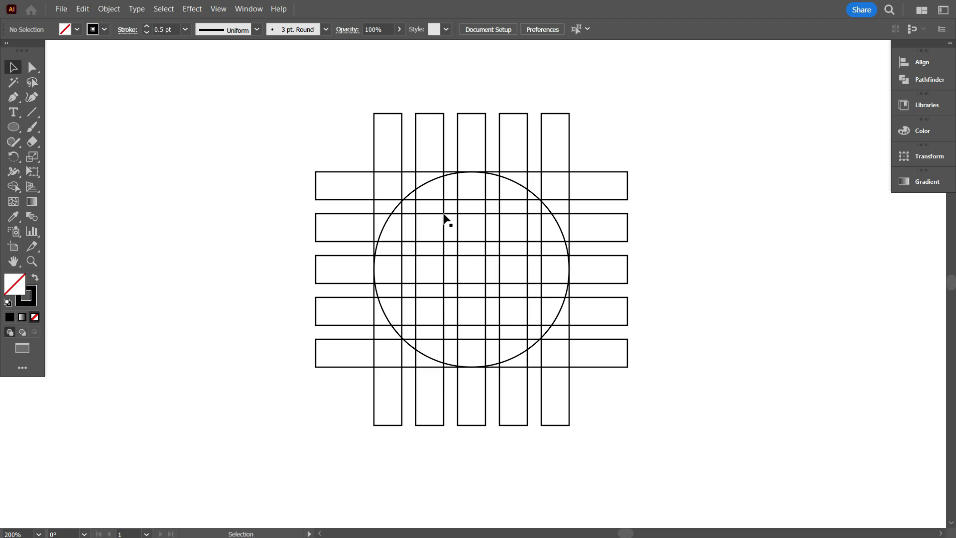
Step: Duplicate the circle in place and scale the copy about its centre to touch the inner edges of the outermost bars
click(430, 183)
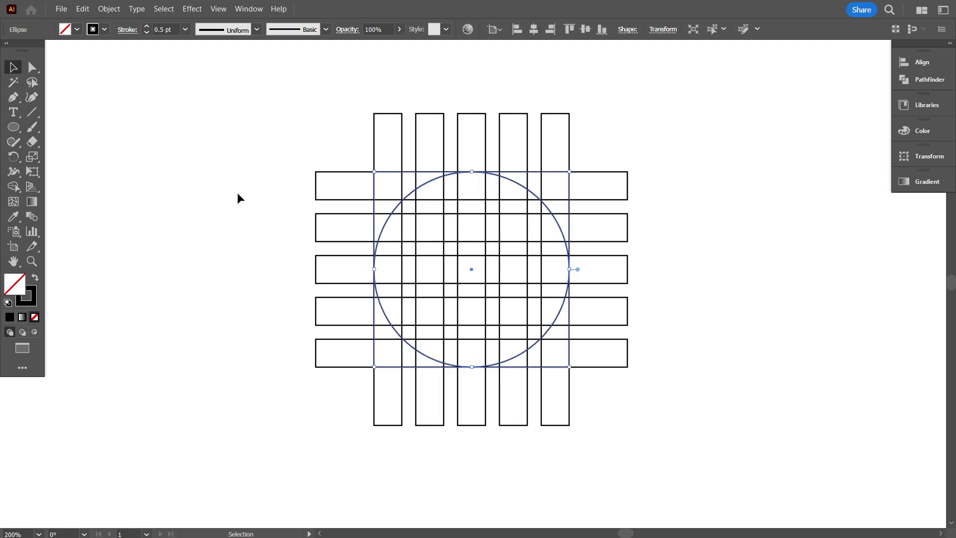
click(96, 11)
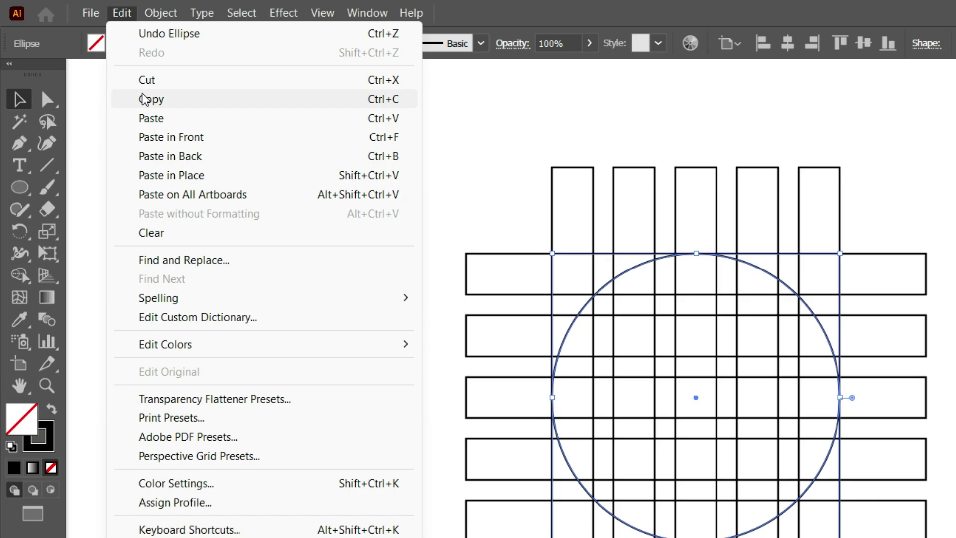
click(144, 102)
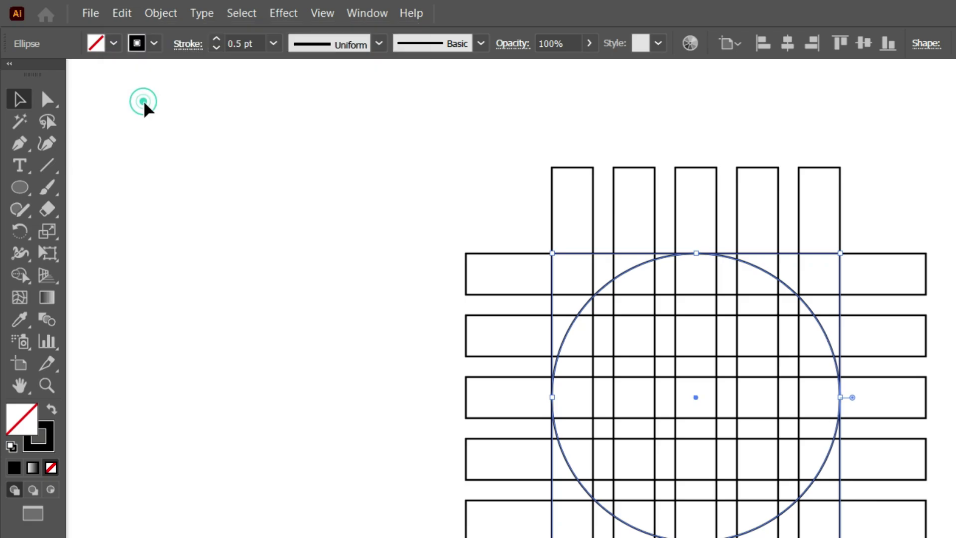
click(124, 16)
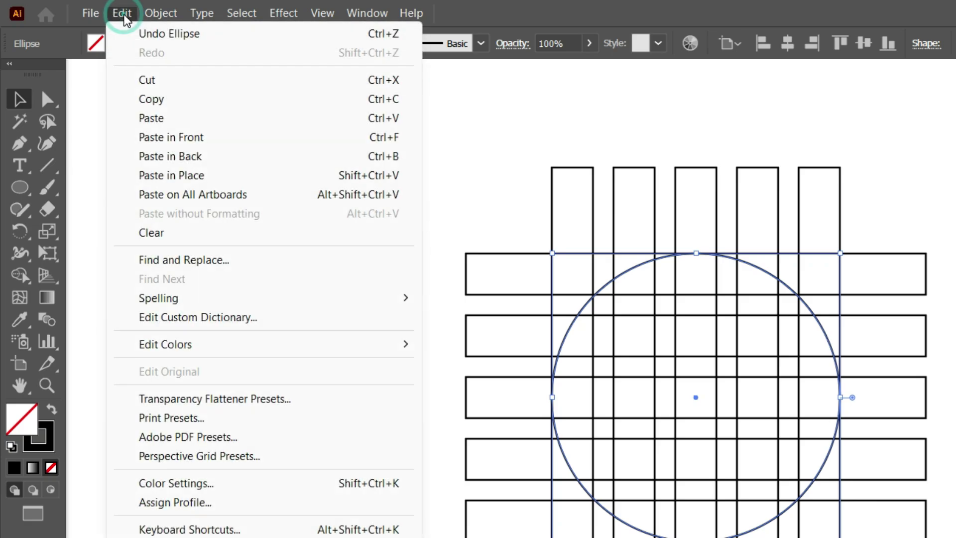
click(177, 177)
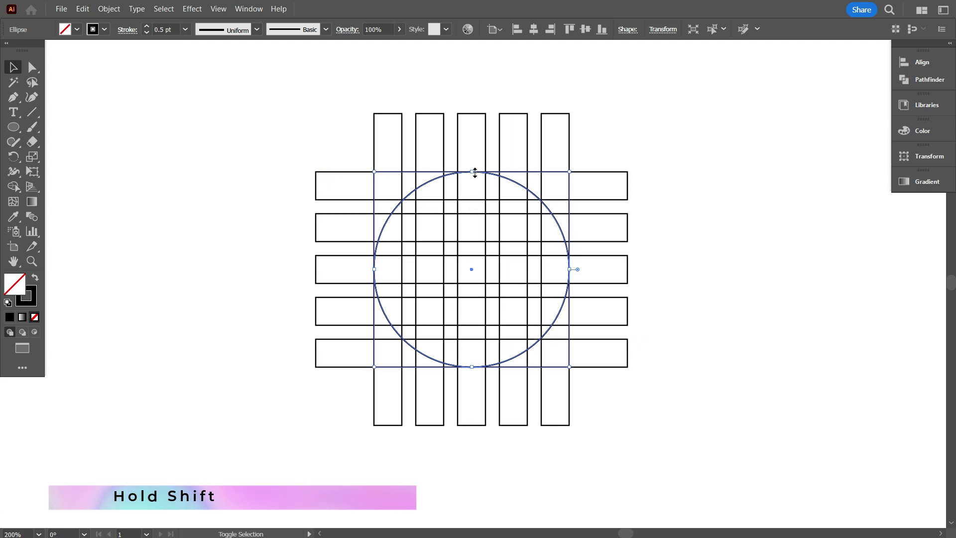
drag(475, 172, 478, 200)
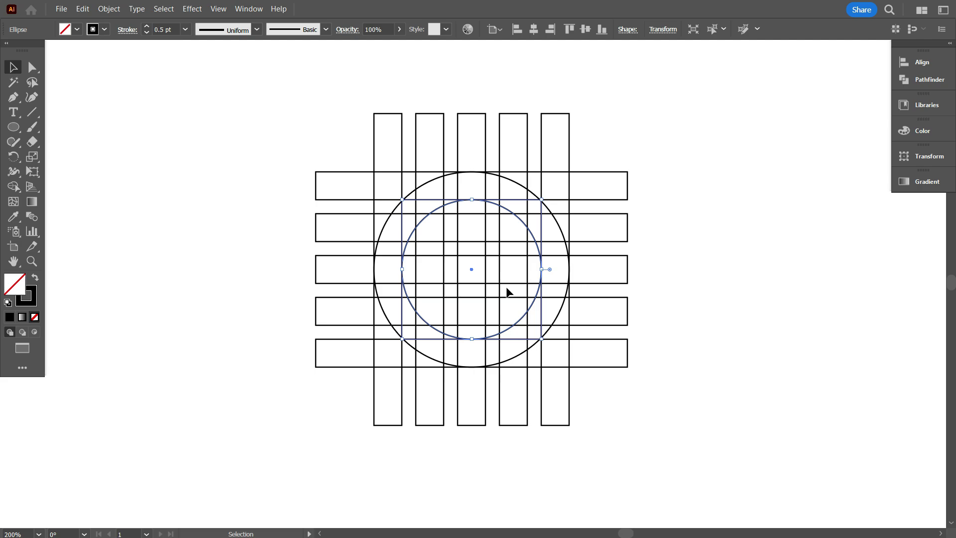
Step: Add two smaller concentric circle copies touching the outer and inner edges of the second and fourth bars
key(a)
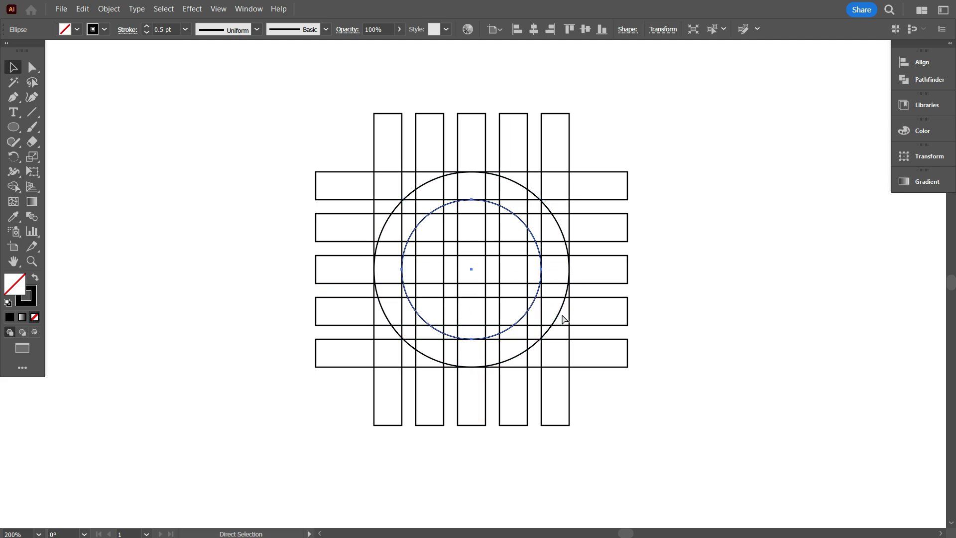
key(ctrl+c)
key(ctrl+f)
drag(471, 199, 471, 241)
key(ctrl+c)
key(ctrl+f)
click(678, 394)
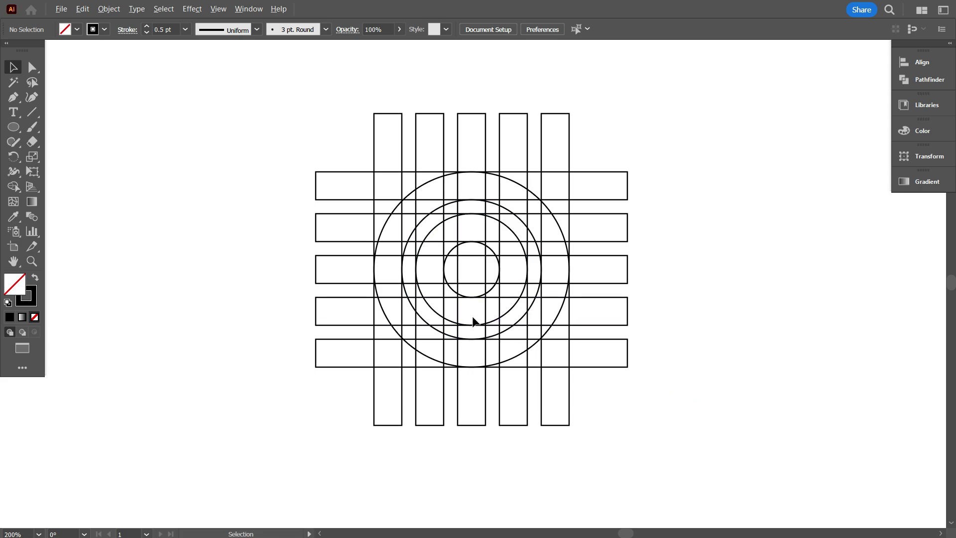
Step: Draw a horizontal line through the centre of the middle horizontal bar, extending slightly past both of its ends
click(468, 255)
scroll(467, 274, up, 1)
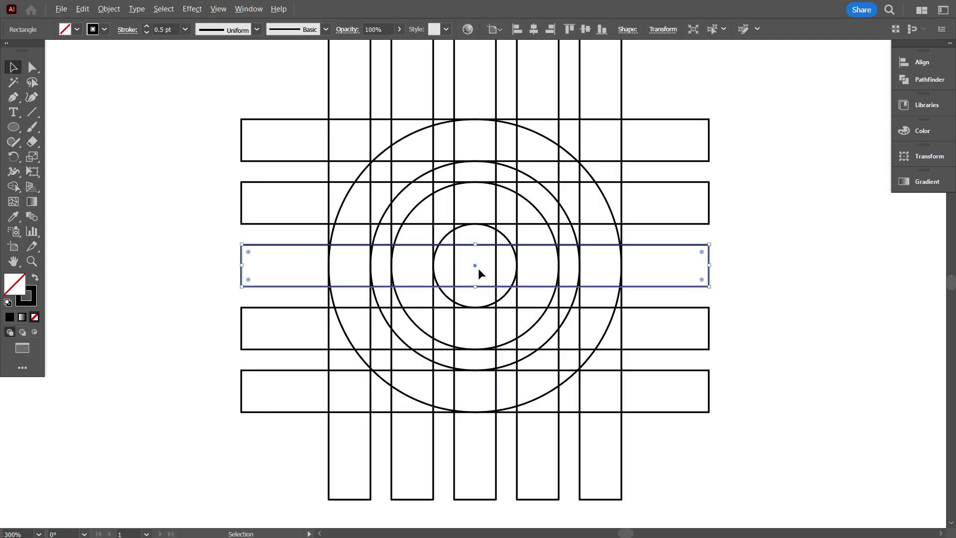
scroll(478, 268, down, 1)
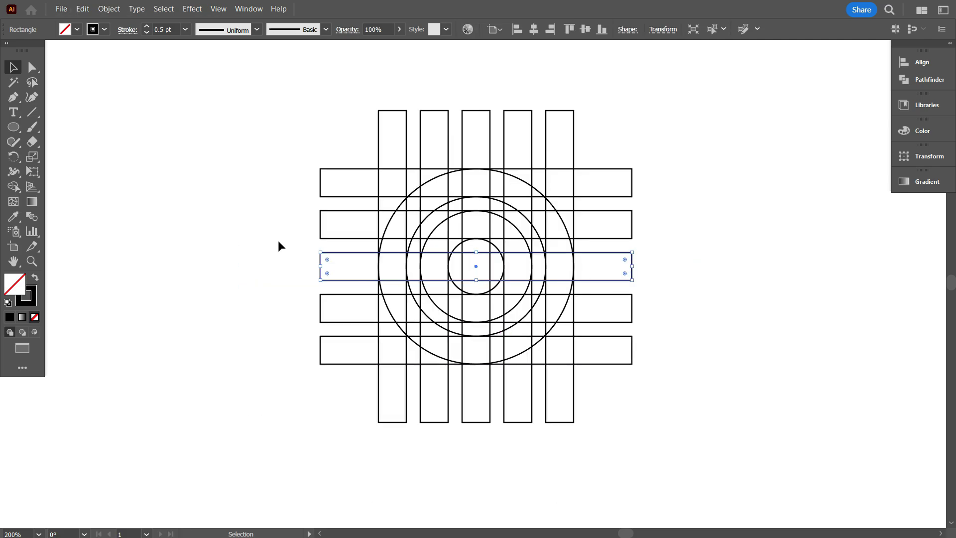
click(32, 112)
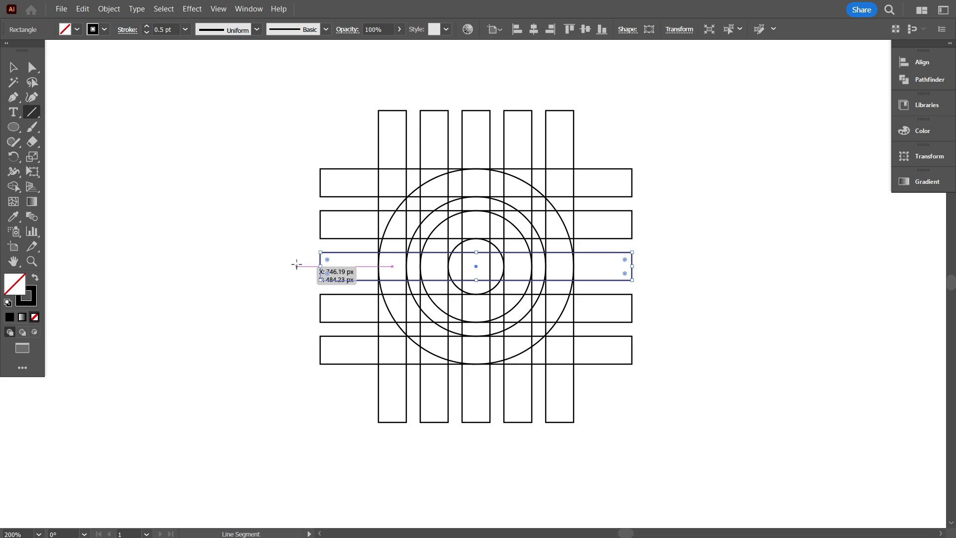
drag(296, 265, 651, 296)
key(v)
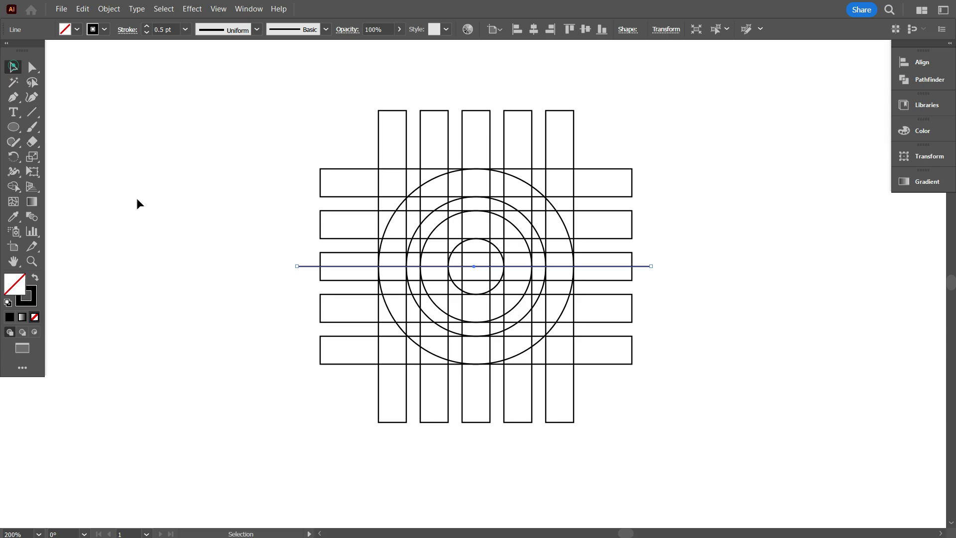
click(143, 204)
Step: Duplicate the five vertical bars in place and rotate the copies by 17°
scroll(425, 344, up, 1)
scroll(485, 339, up, 2)
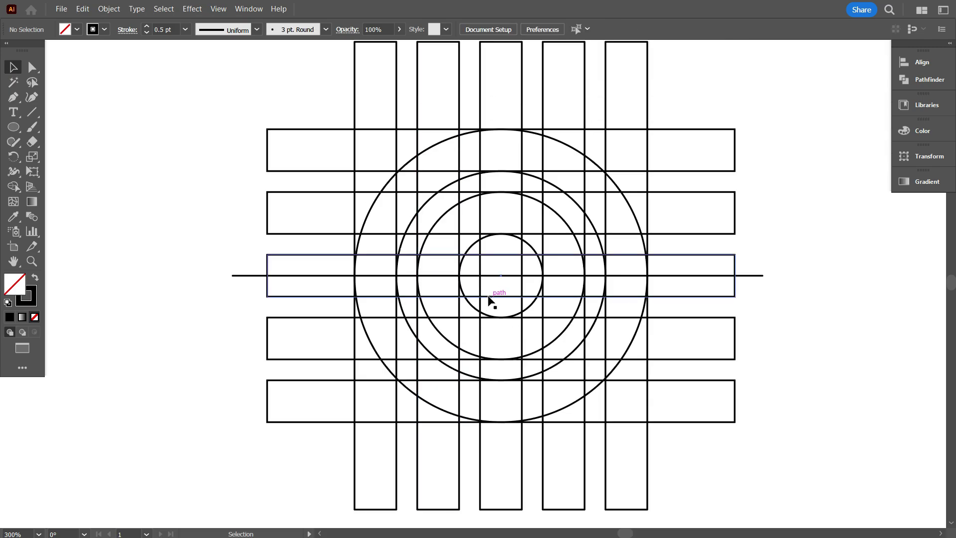
scroll(490, 301, down, 1)
drag(693, 454, 319, 426)
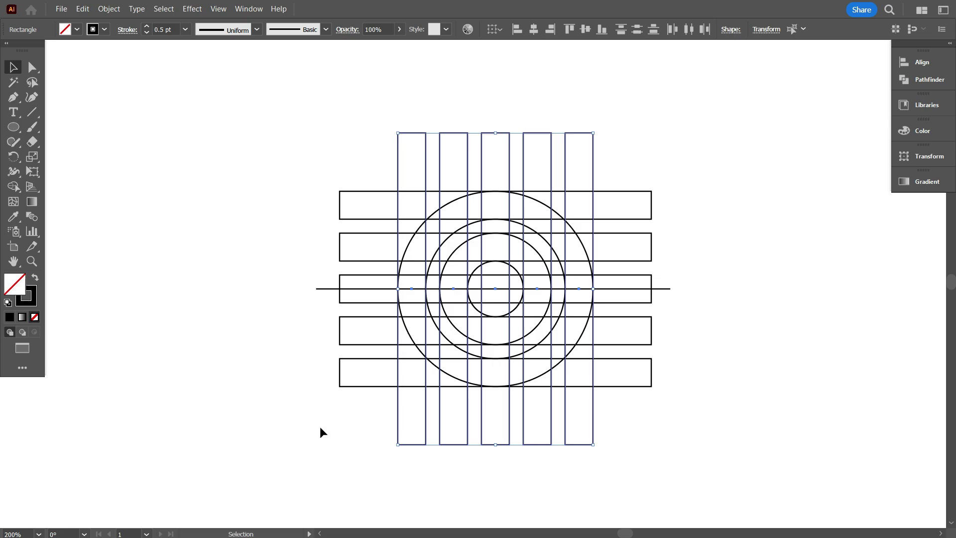
key(ctrl+g)
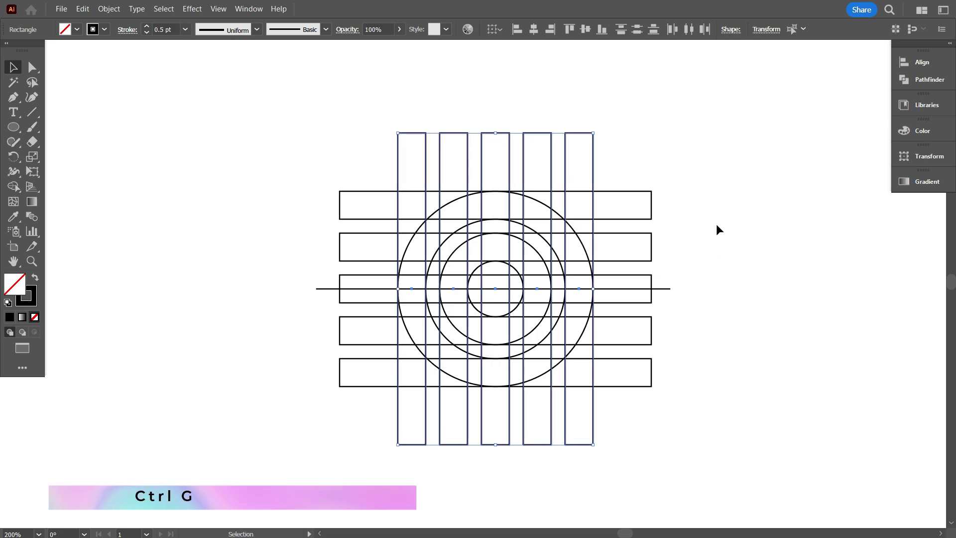
click(766, 29)
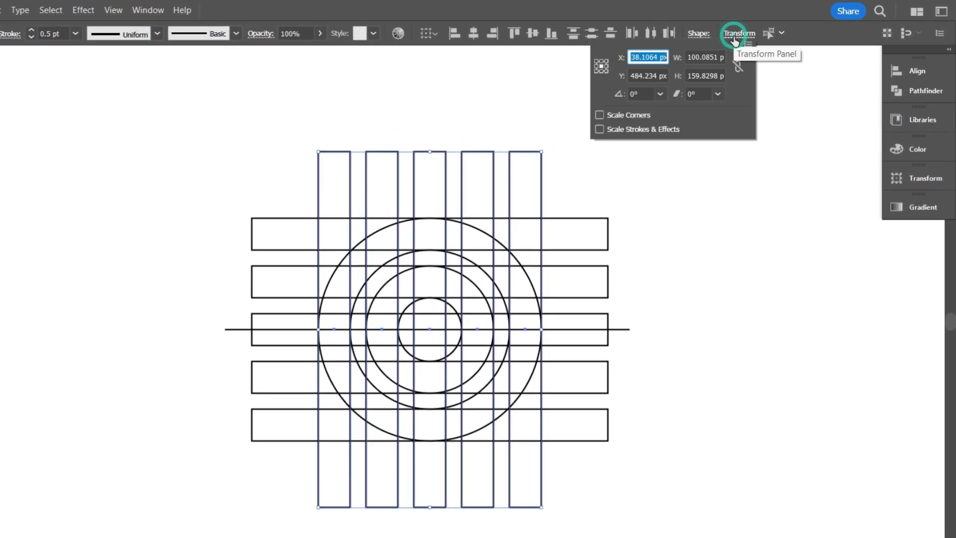
click(647, 94)
text(4)
key(Return)
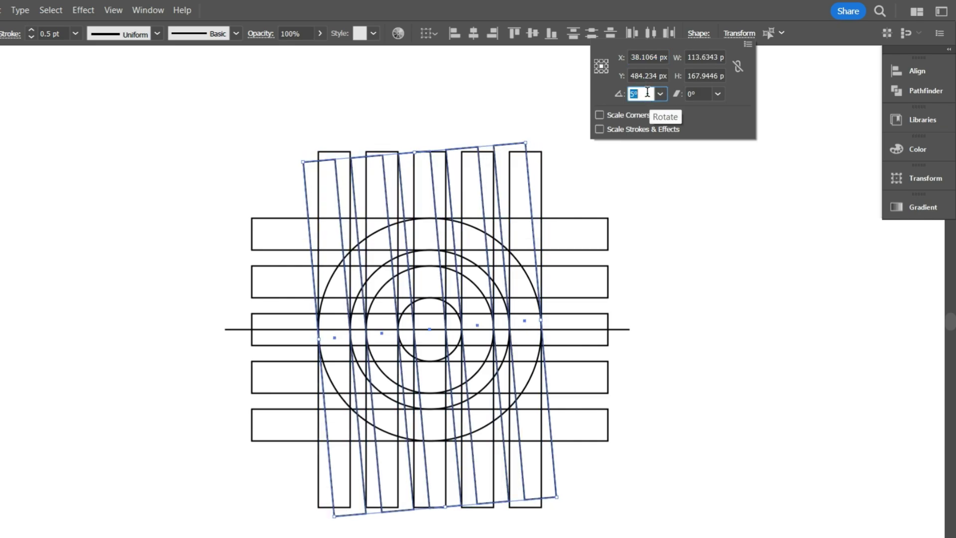
key(Up)
key(Up)
key(Up)
key(Up)
key(Up)
key(Up)
key(Up)
key(Up)
key(Up)
key(Up)
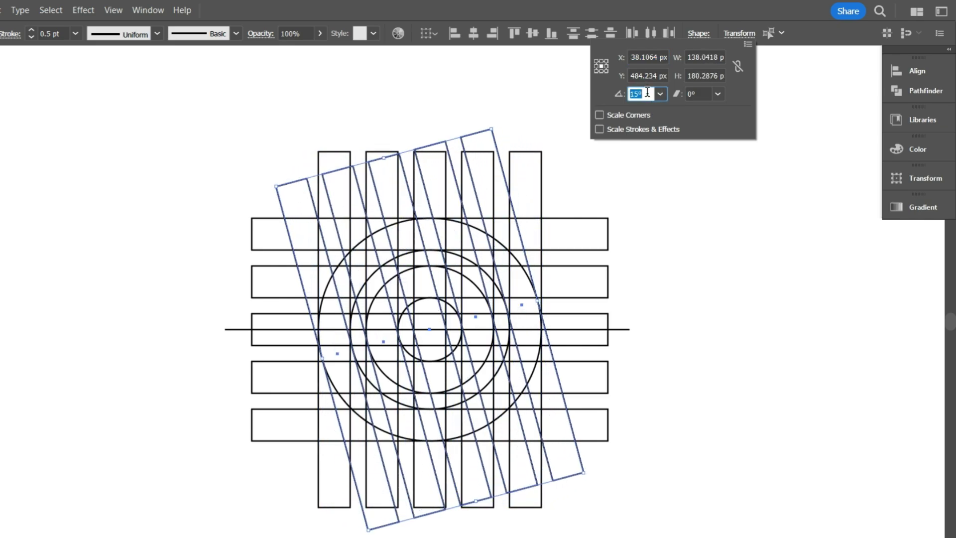
key(Up)
key(Up)
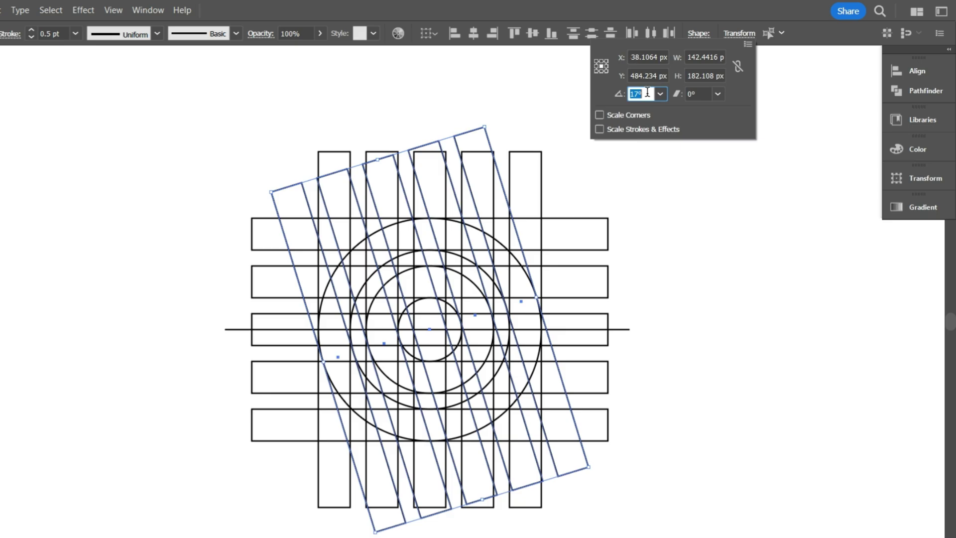
click(675, 362)
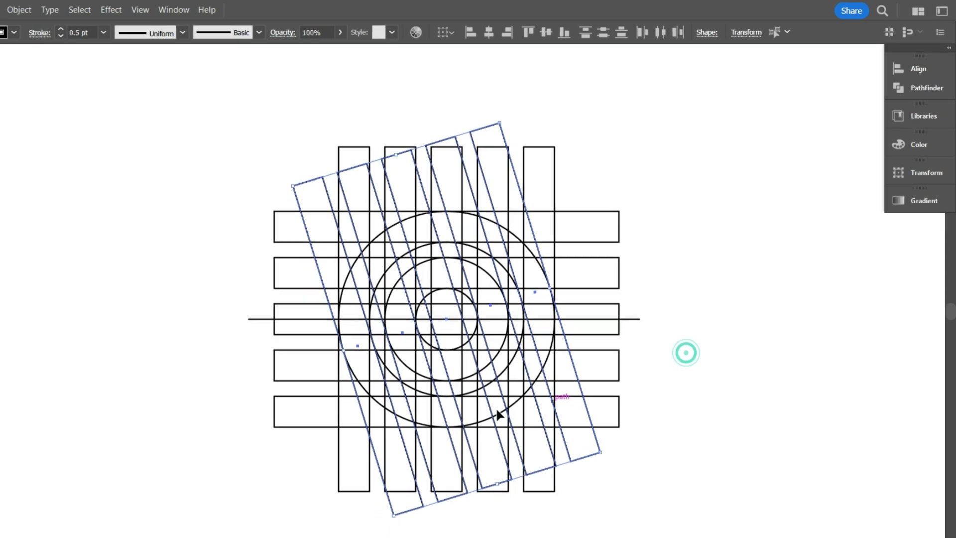
Step: Nudge the tilted bars slightly left to align their edges with the points where the circles cross the horizontal centre line
scroll(466, 413, up, 1)
scroll(469, 341, down, 1)
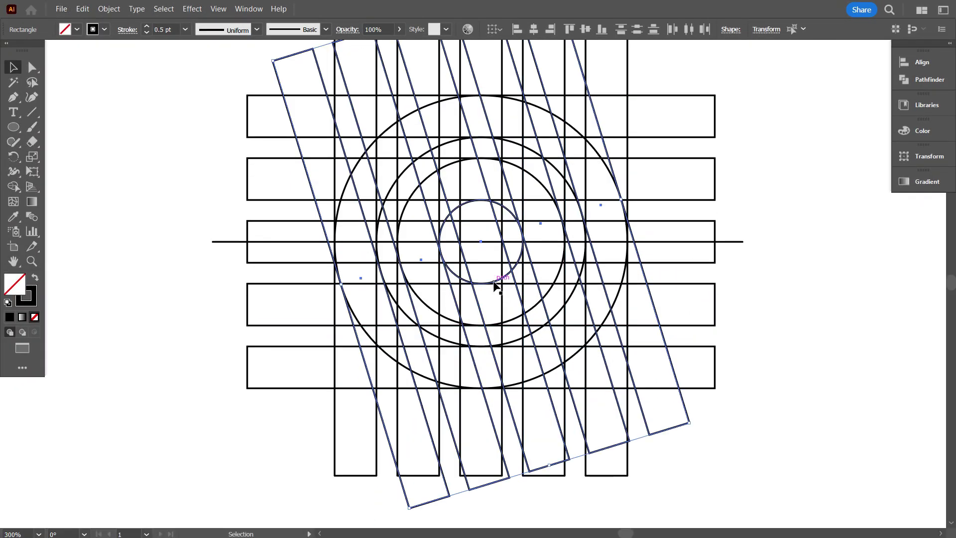
scroll(505, 277, up, 2)
scroll(529, 272, up, 2)
scroll(533, 239, up, 2)
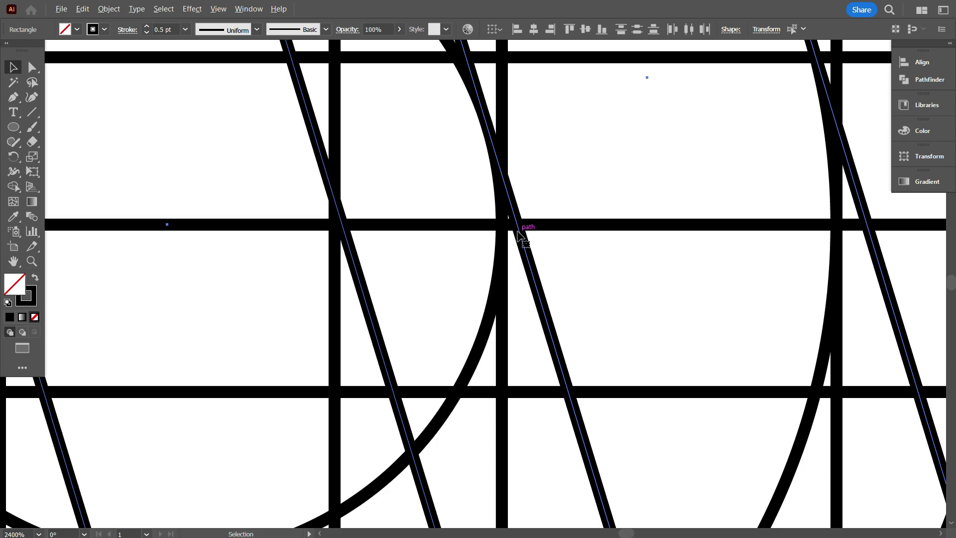
scroll(508, 245, down, 6)
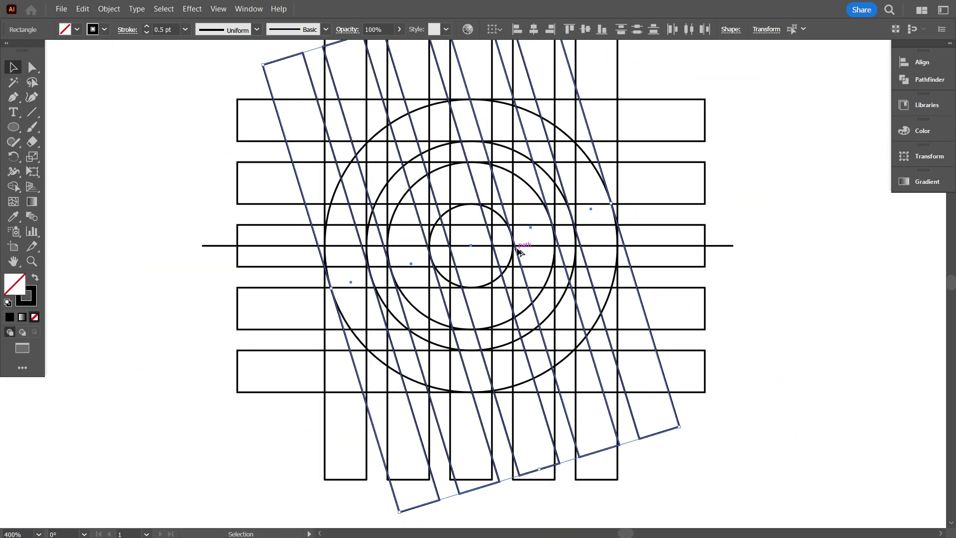
key(Left)
key(Left)
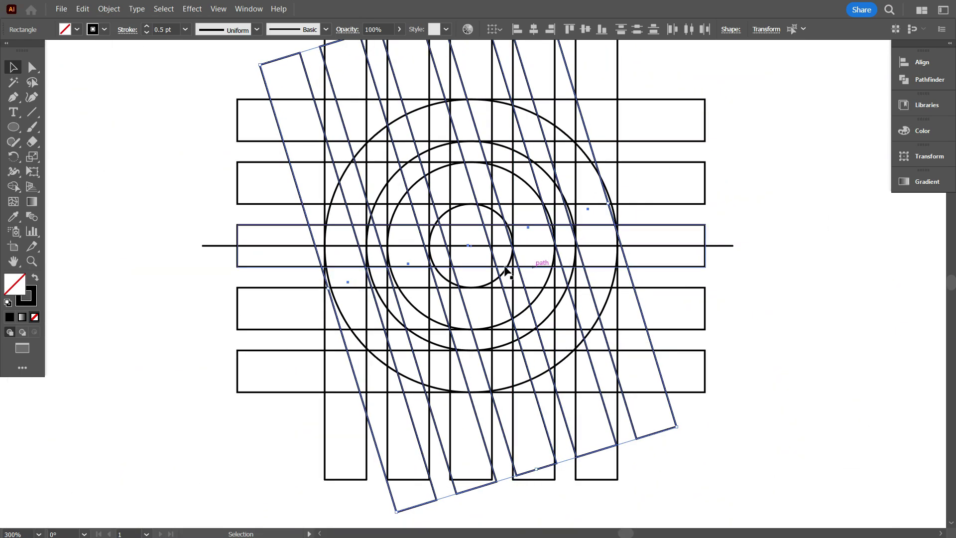
scroll(508, 262, up, 5)
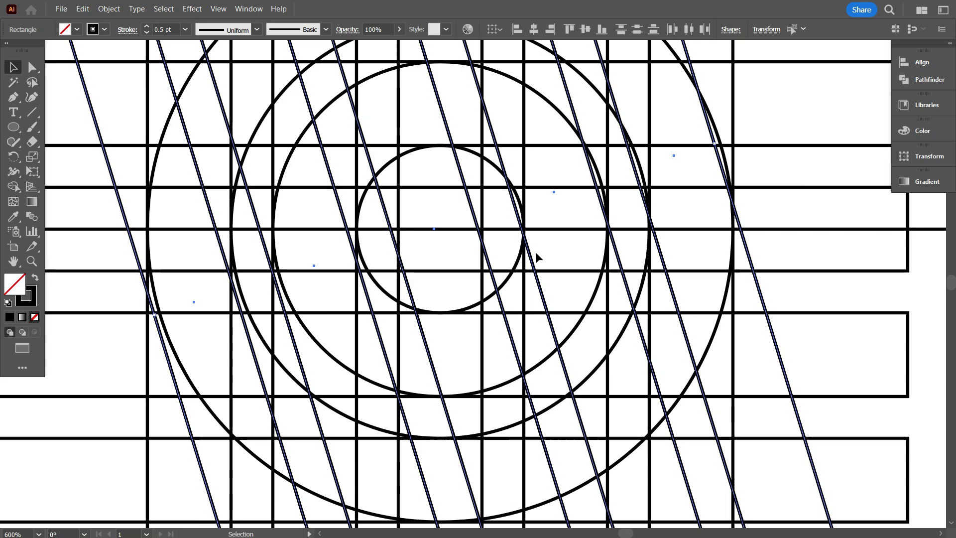
scroll(532, 244, down, 5)
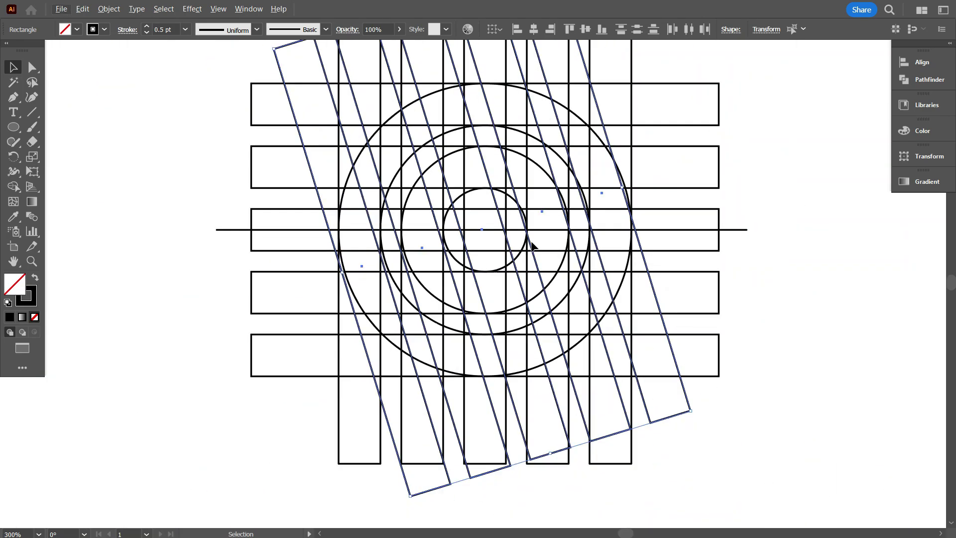
scroll(531, 244, down, 2)
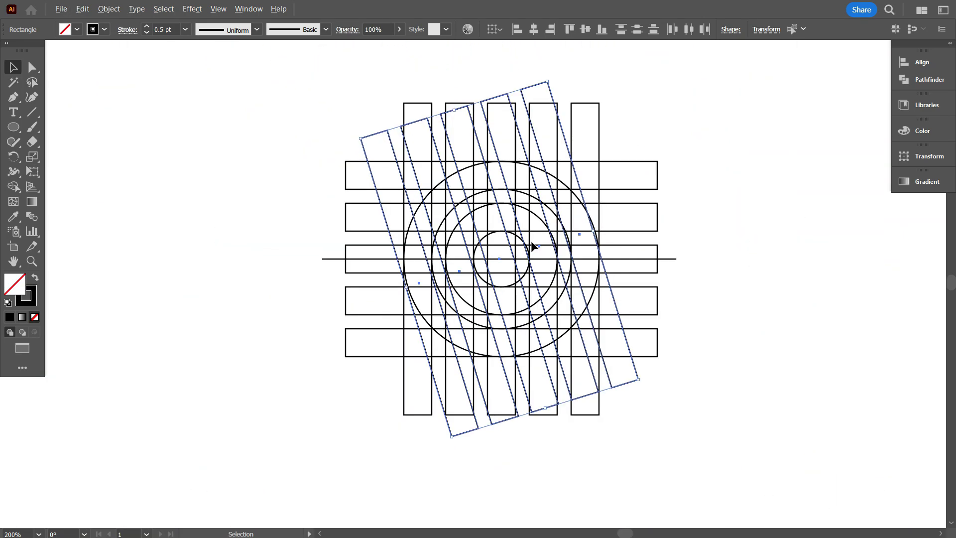
click(224, 299)
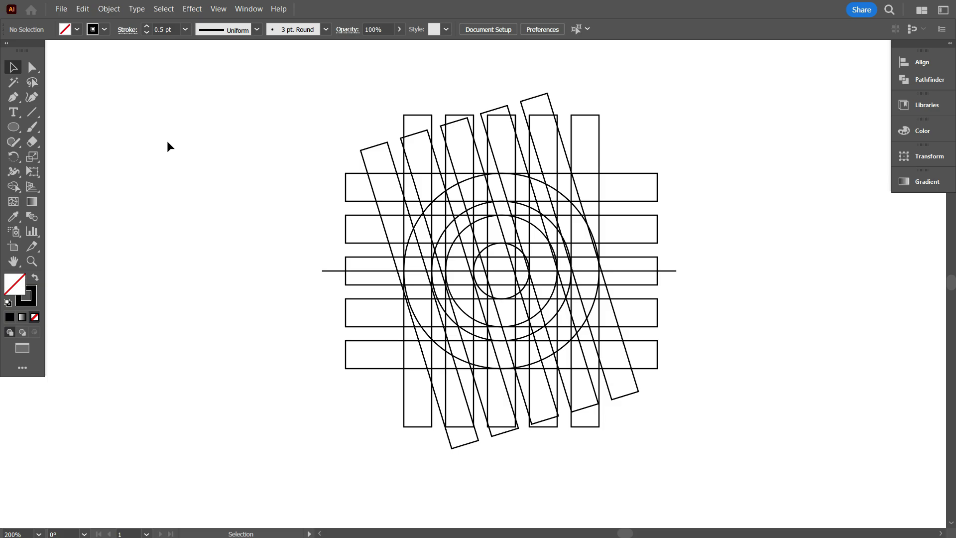
Step: Select the whole construction grid for the Shape Builder and set the fill to black
drag(166, 141, 754, 455)
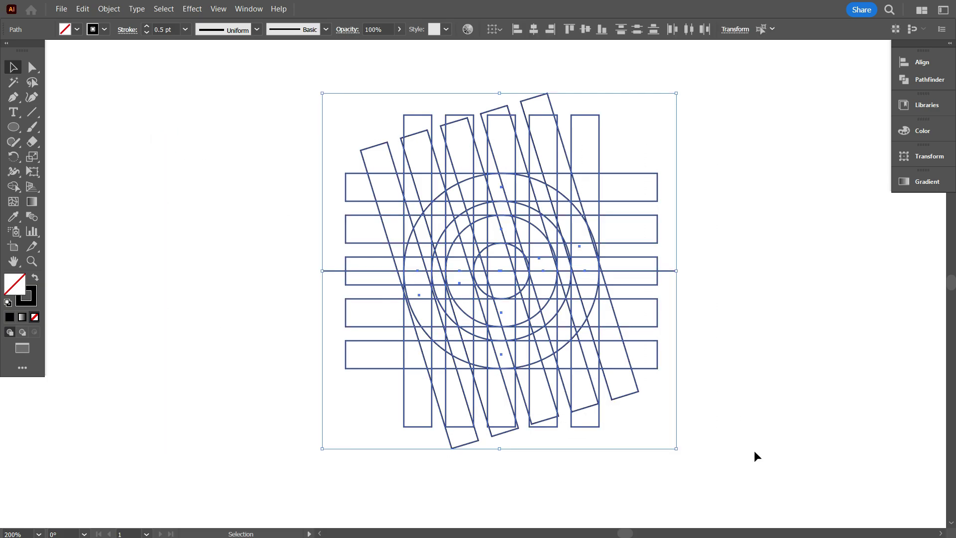
click(13, 187)
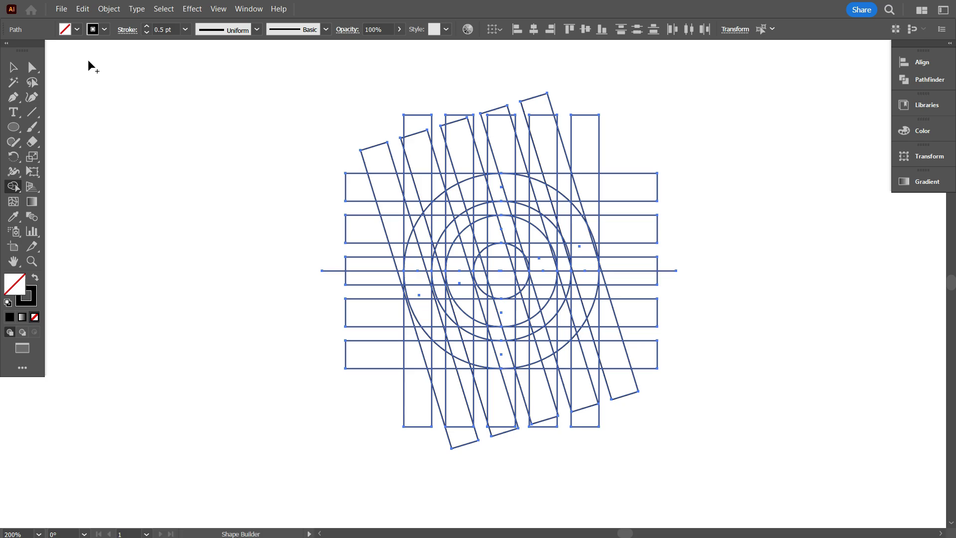
click(78, 30)
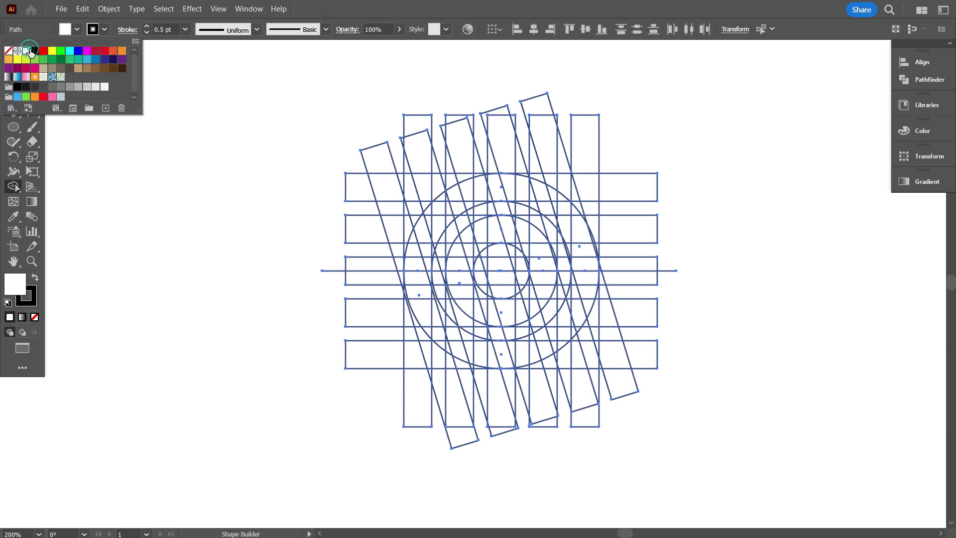
click(34, 51)
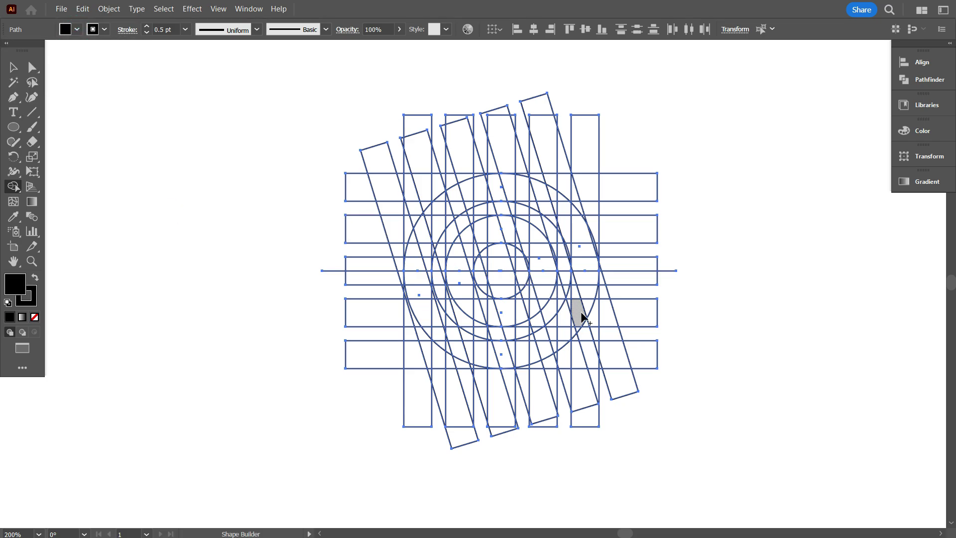
Step: Merge the fourth tilted bar's regions into one solid leg from the horizontal centre line to the lowest horizontal bar's bottom edge
scroll(583, 323, up, 1)
scroll(548, 291, down, 2)
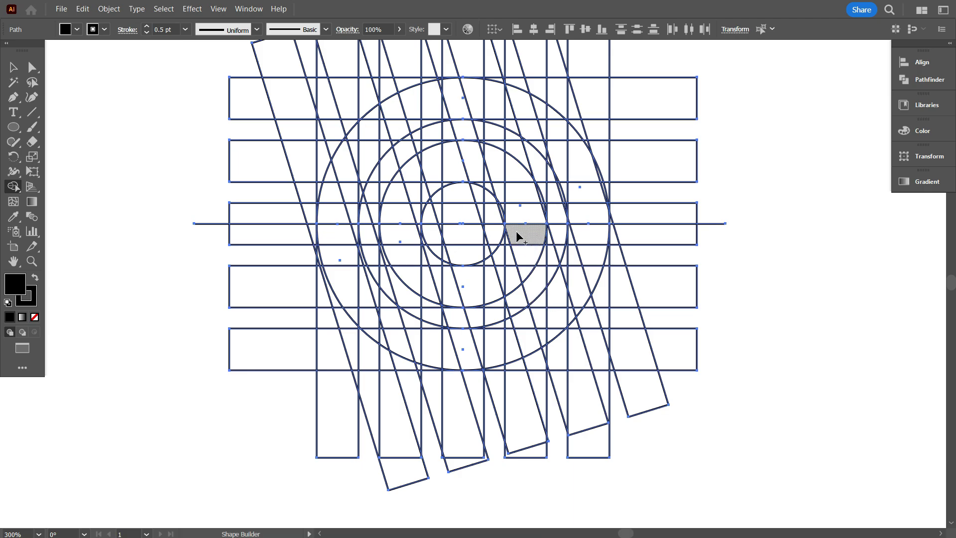
drag(530, 277, 558, 350)
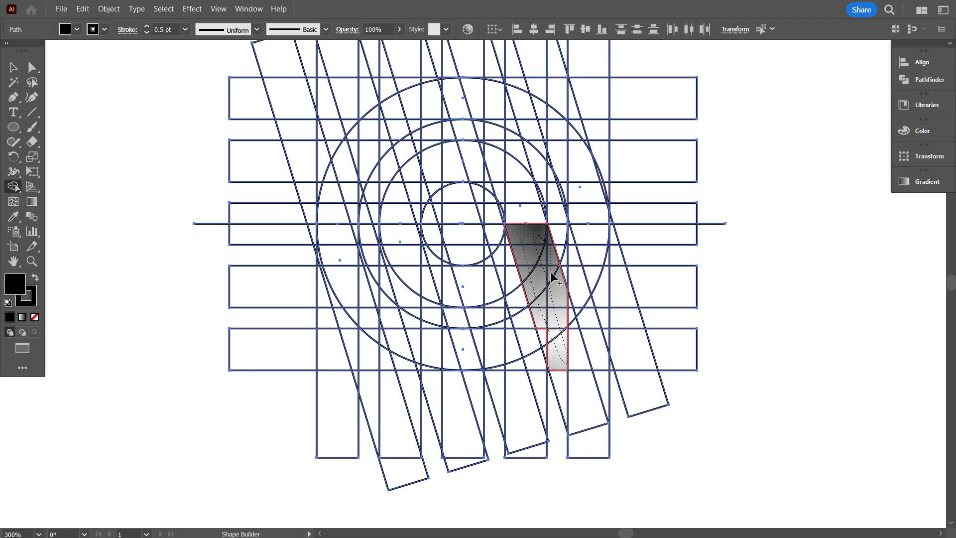
drag(553, 277, 552, 280)
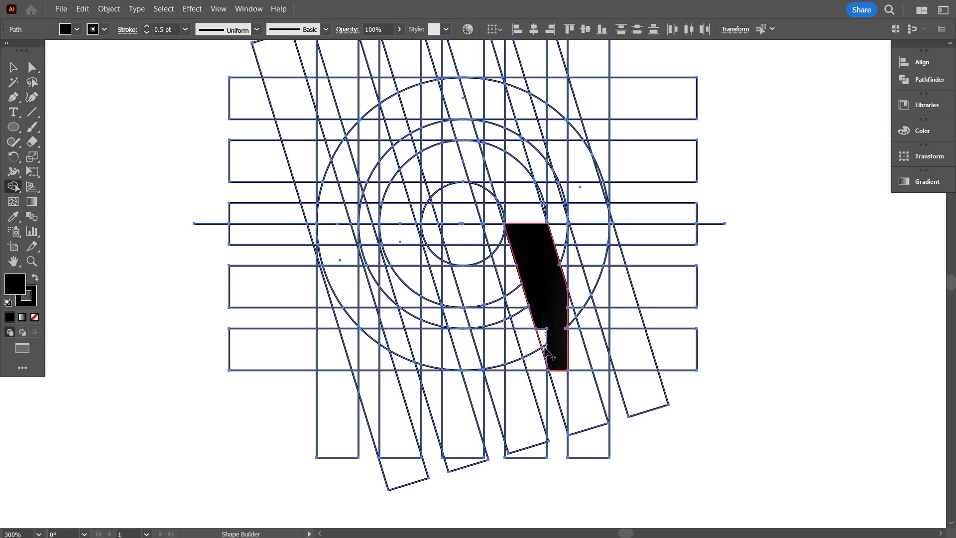
click(546, 350)
scroll(562, 340, up, 1)
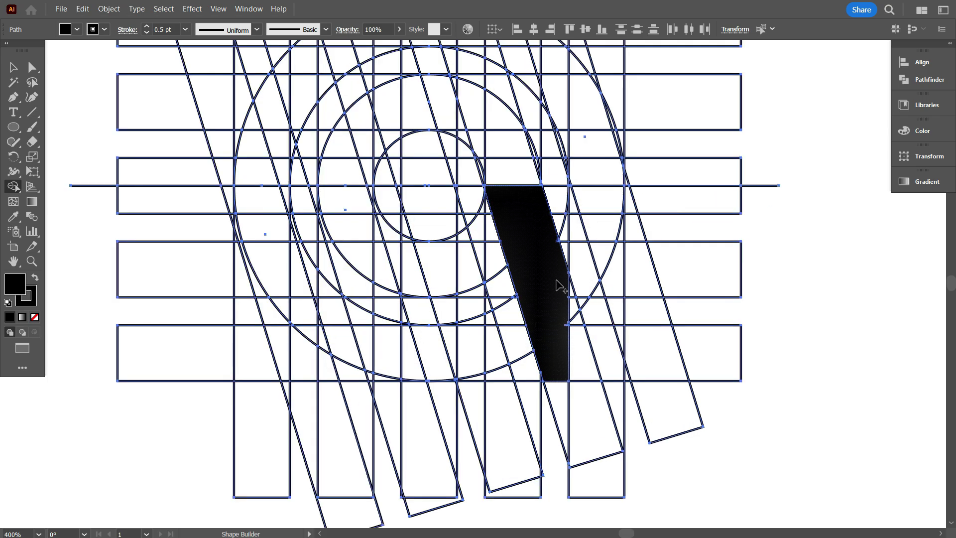
click(583, 359)
scroll(556, 291, up, 2)
mouse_move(580, 299)
mouse_down()
mouse_move(577, 321)
mouse_move(581, 366)
mouse_up()
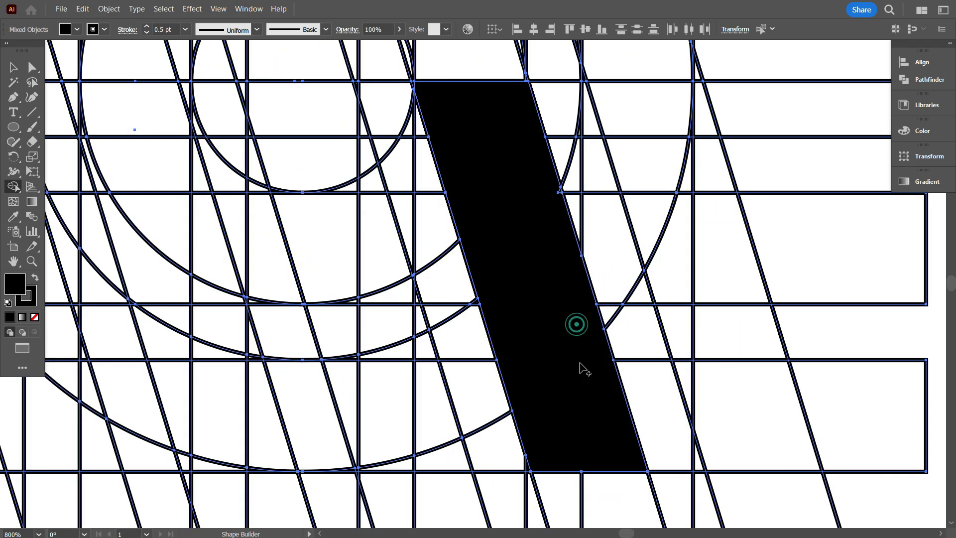
scroll(554, 271, up, 1)
scroll(538, 204, up, 2)
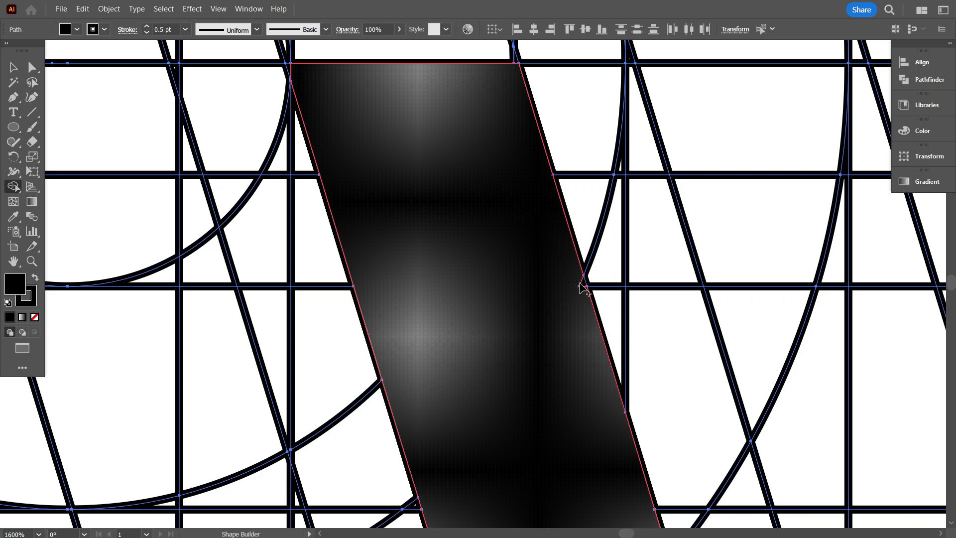
scroll(582, 289, down, 2)
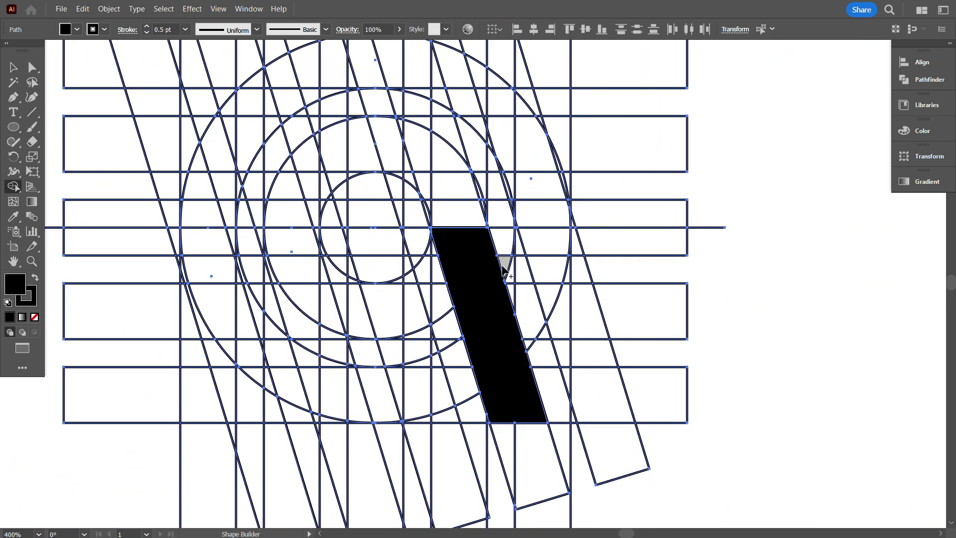
Step: Merge the fifth tilted bar's regions from the centre line to the lowest bar's bottom edge into a second solid leg
drag(535, 212, 599, 354)
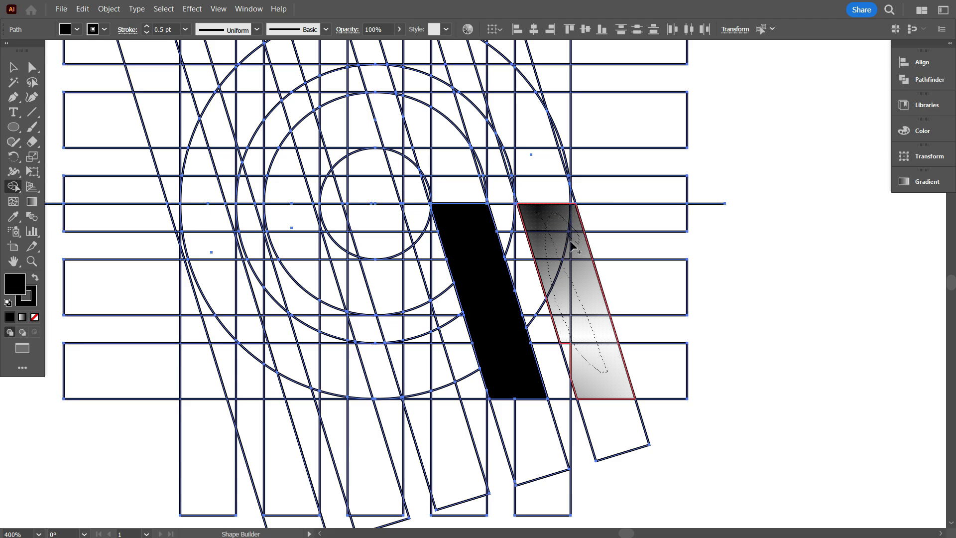
drag(568, 316, 572, 351)
scroll(591, 354, down, 3)
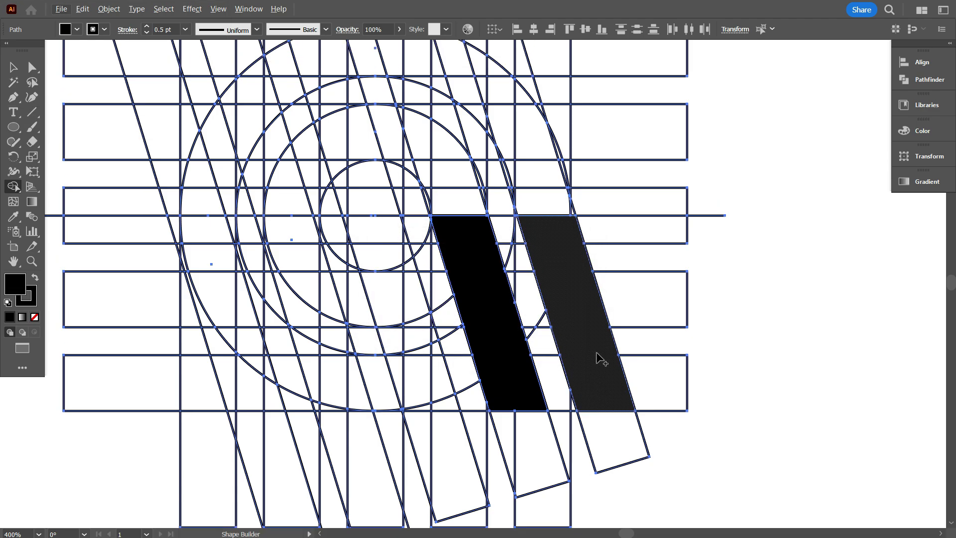
click(557, 289)
scroll(558, 288, down, 1)
scroll(461, 263, up, 1)
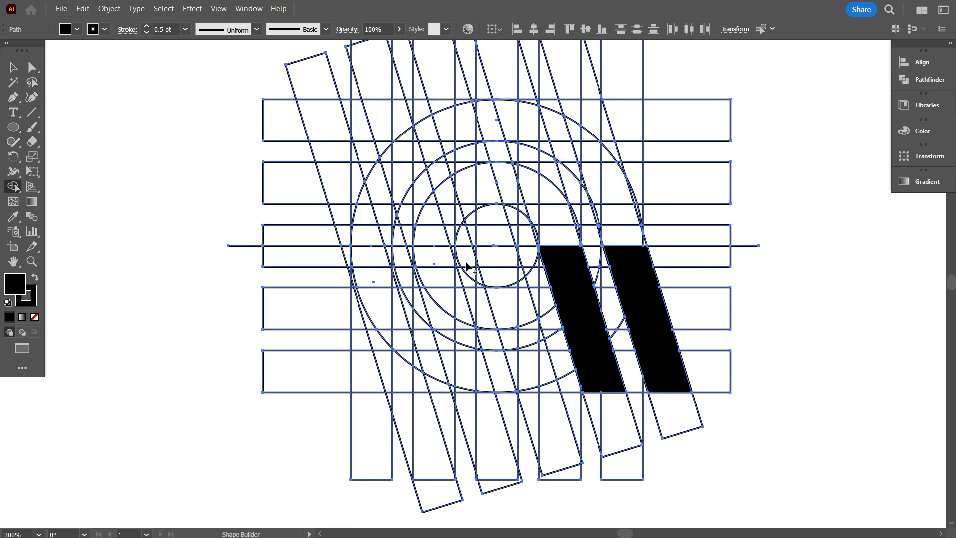
Step: Merge the outer and inner ring bands with the upper two horizontal bars, running each curve round to the first leg
mouse_move(627, 160)
mouse_down()
mouse_move(559, 159)
mouse_move(427, 173)
mouse_move(381, 223)
mouse_move(387, 331)
mouse_move(463, 399)
mouse_move(536, 395)
mouse_move(575, 377)
mouse_up()
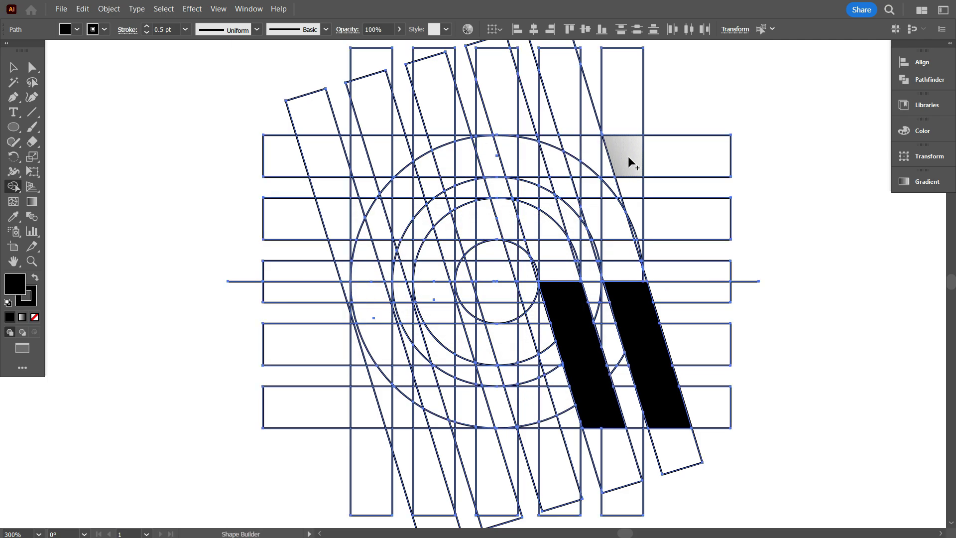
mouse_move(629, 158)
mouse_down()
mouse_move(564, 150)
mouse_move(462, 166)
mouse_move(393, 209)
mouse_move(377, 283)
mouse_move(419, 371)
mouse_move(511, 406)
mouse_move(557, 379)
mouse_up()
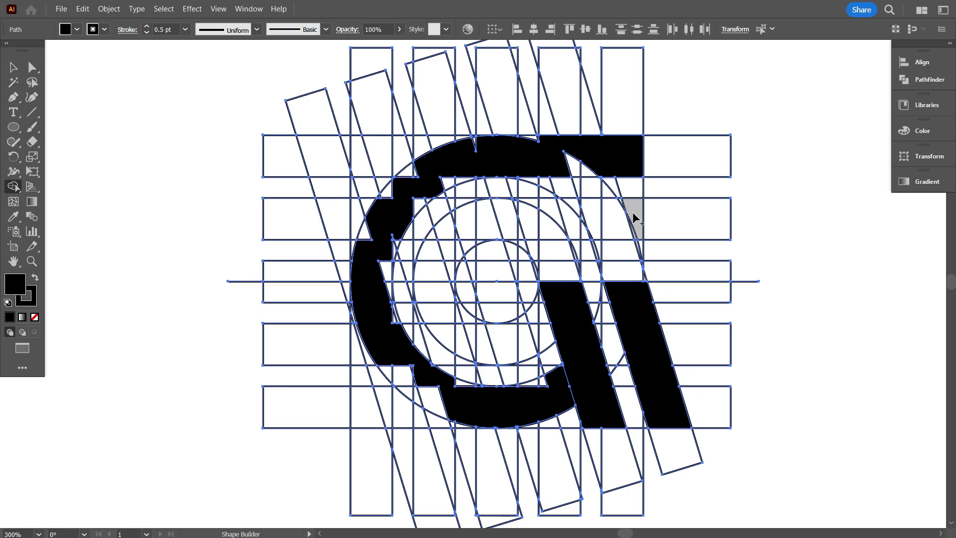
mouse_move(633, 213)
mouse_down()
mouse_move(465, 226)
mouse_move(478, 359)
mouse_move(550, 348)
mouse_up()
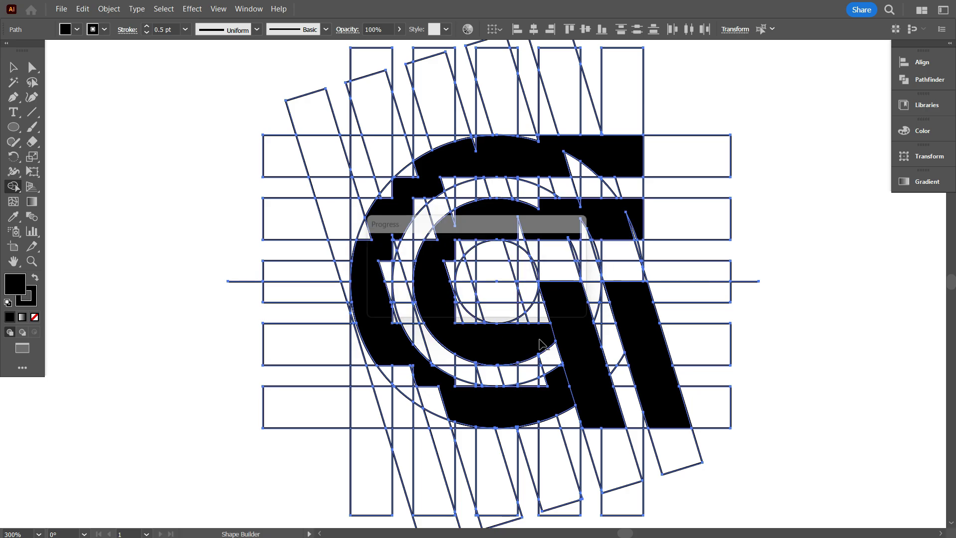
Step: Merge the leftover slices along the inner band's lower and left curve so it follows the smallest circle down to the first leg
scroll(537, 339, up, 4)
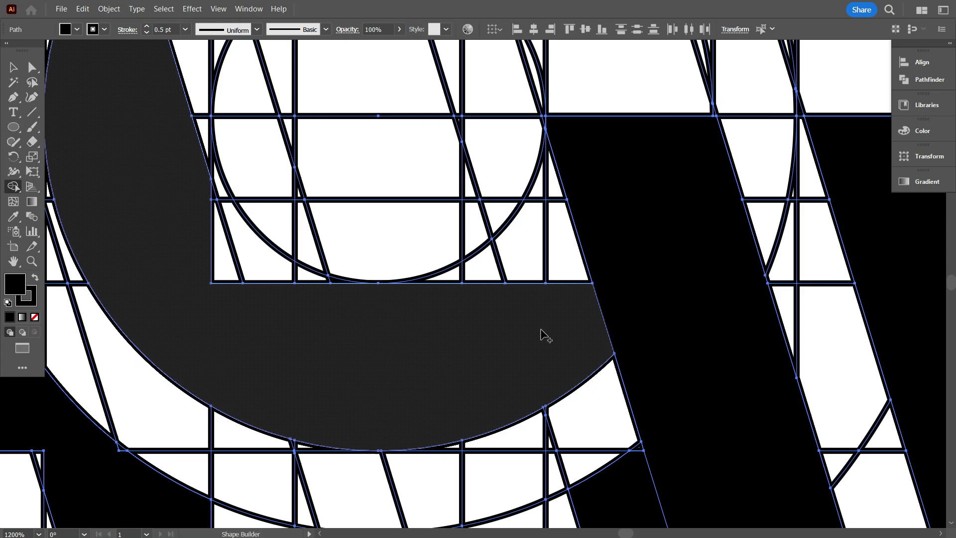
mouse_move(546, 329)
mouse_down()
mouse_move(556, 282)
mouse_move(547, 198)
mouse_up()
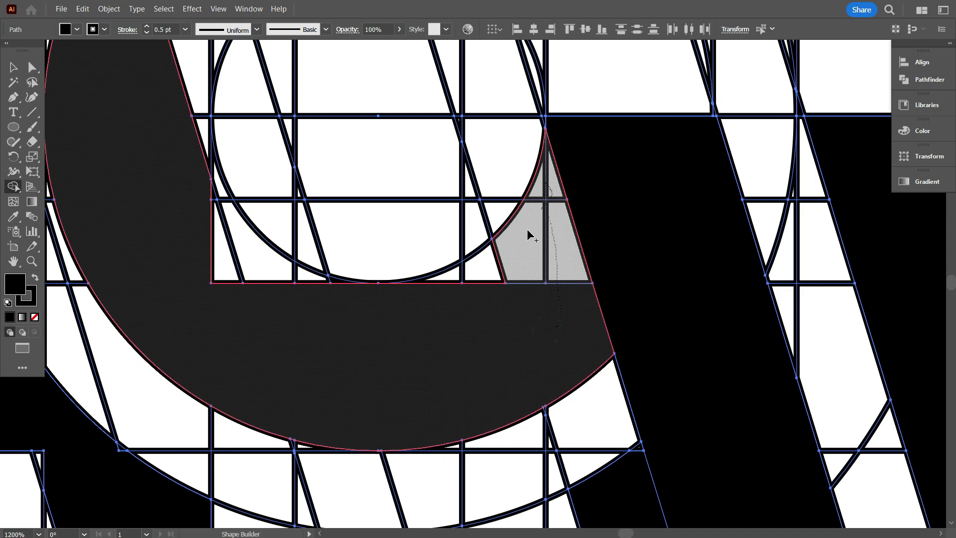
drag(527, 234, 423, 312)
scroll(438, 321, down, 2)
scroll(326, 303, up, 3)
mouse_move(355, 304)
mouse_down()
mouse_move(328, 294)
mouse_move(495, 298)
mouse_up()
scroll(488, 369, down, 3)
scroll(486, 349, up, 1)
mouse_move(467, 213)
mouse_down()
mouse_move(425, 278)
mouse_move(426, 321)
mouse_up()
scroll(423, 376, up, 3)
drag(437, 376, 463, 316)
scroll(458, 258, up, 2)
drag(457, 173, 466, 224)
scroll(405, 348, down, 2)
Step: Merge the missing slices of the inner band's upper curve and its straight arm
drag(399, 292, 371, 204)
drag(472, 174, 605, 189)
scroll(495, 217, up, 5)
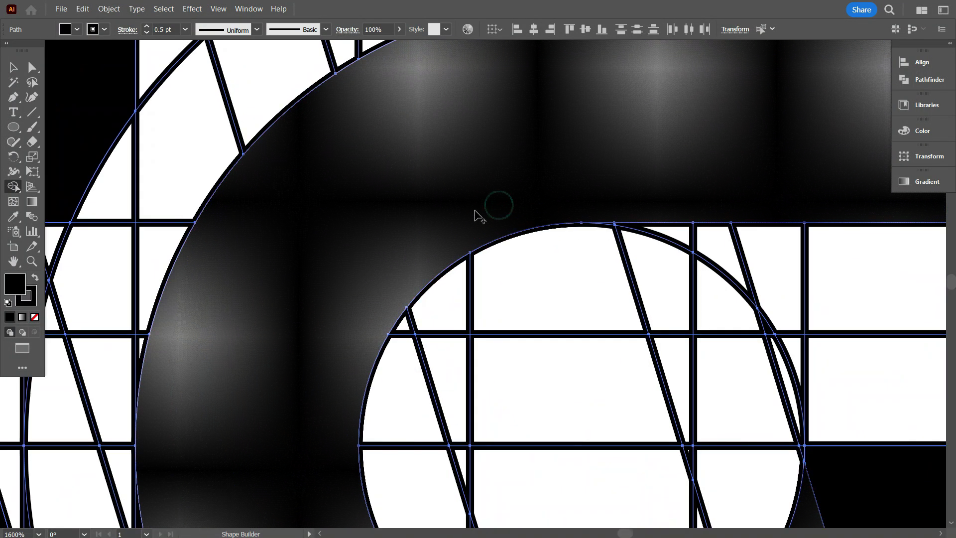
scroll(475, 211, down, 4)
scroll(600, 219, up, 2)
scroll(719, 209, up, 1)
mouse_move(727, 169)
mouse_down()
mouse_move(740, 187)
mouse_move(583, 202)
mouse_move(597, 217)
mouse_up()
scroll(614, 128, down, 5)
Step: Merge the missing pieces in the outer band's upper arm and along its outer left curve
drag(647, 108, 595, 130)
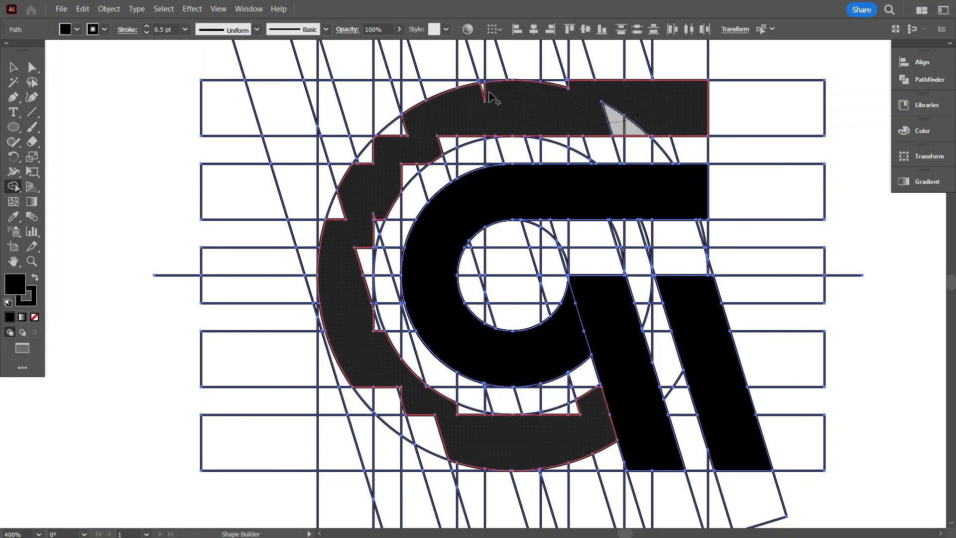
drag(364, 159, 336, 212)
scroll(401, 448, up, 3)
mouse_move(294, 183)
mouse_down()
mouse_move(362, 278)
mouse_move(490, 359)
mouse_move(433, 288)
mouse_move(397, 221)
mouse_up()
scroll(484, 295, down, 2)
scroll(688, 316, up, 2)
Step: Merge the slices along the outer band's bottom inner edge so it follows the second-largest circle
mouse_move(695, 309)
mouse_down()
mouse_move(730, 261)
mouse_move(649, 255)
mouse_up()
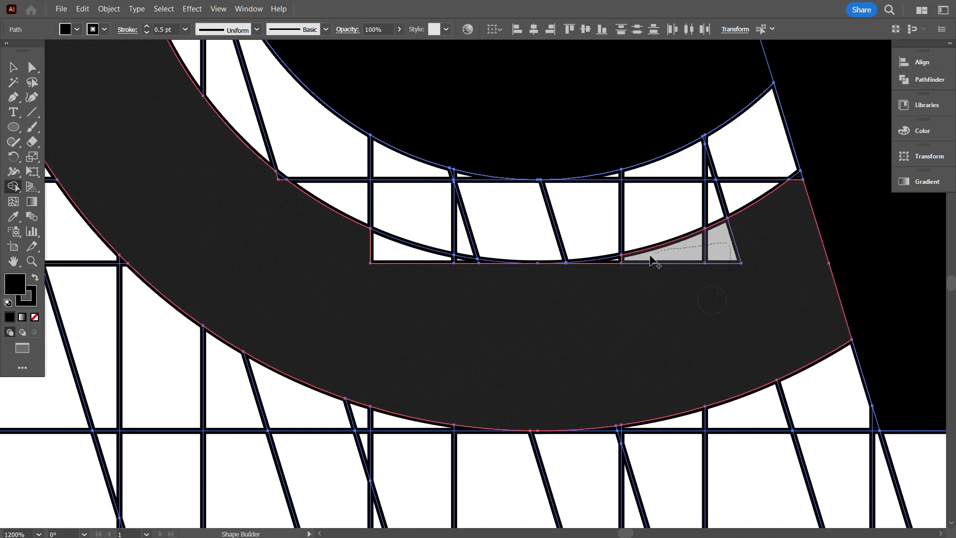
drag(490, 274, 329, 259)
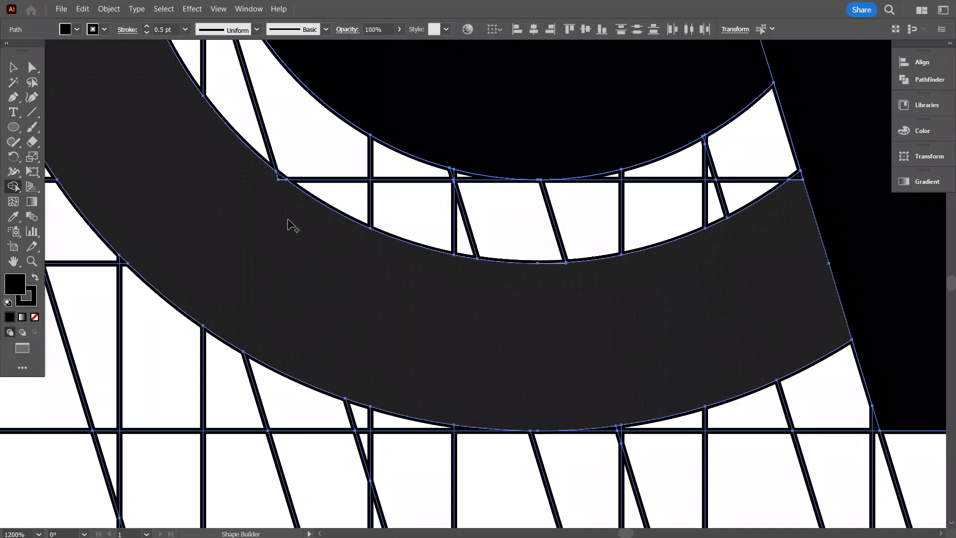
drag(278, 179, 278, 179)
scroll(320, 262, down, 1)
scroll(638, 238, up, 3)
scroll(588, 234, down, 5)
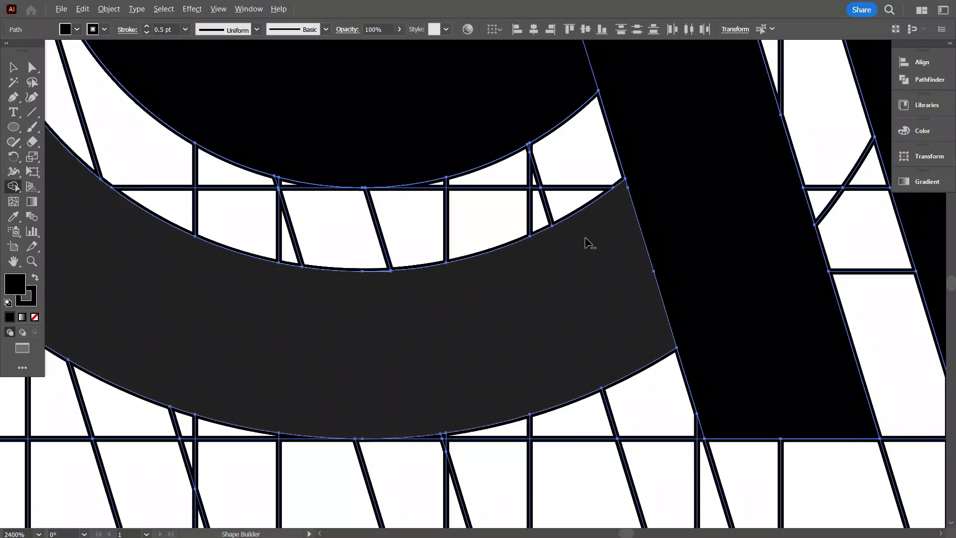
Step: Merge the narrow slivers along the outer band's left inner edge up to the second-largest circle
scroll(529, 327, up, 2)
scroll(376, 196, up, 2)
drag(346, 142, 373, 348)
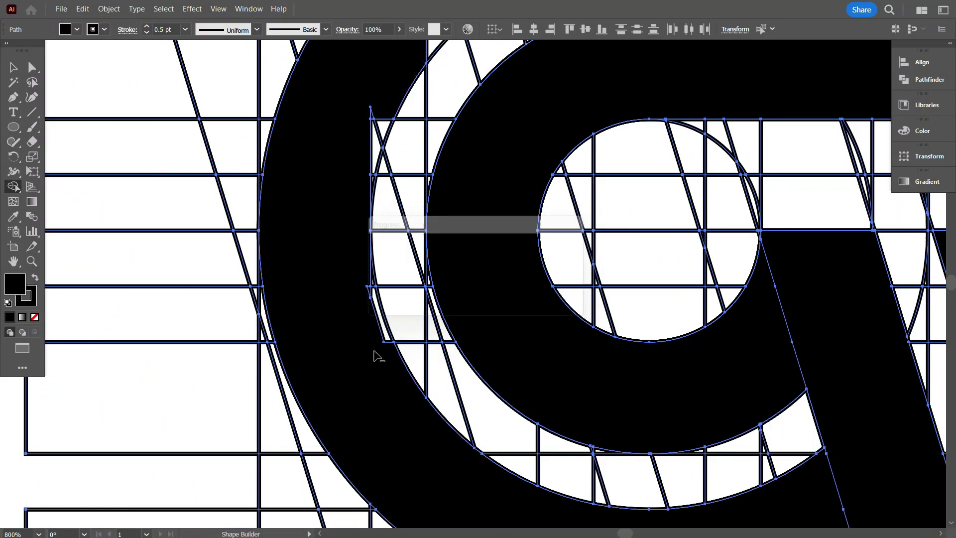
scroll(377, 323, up, 1)
drag(334, 224, 365, 270)
click(364, 270)
scroll(352, 239, up, 2)
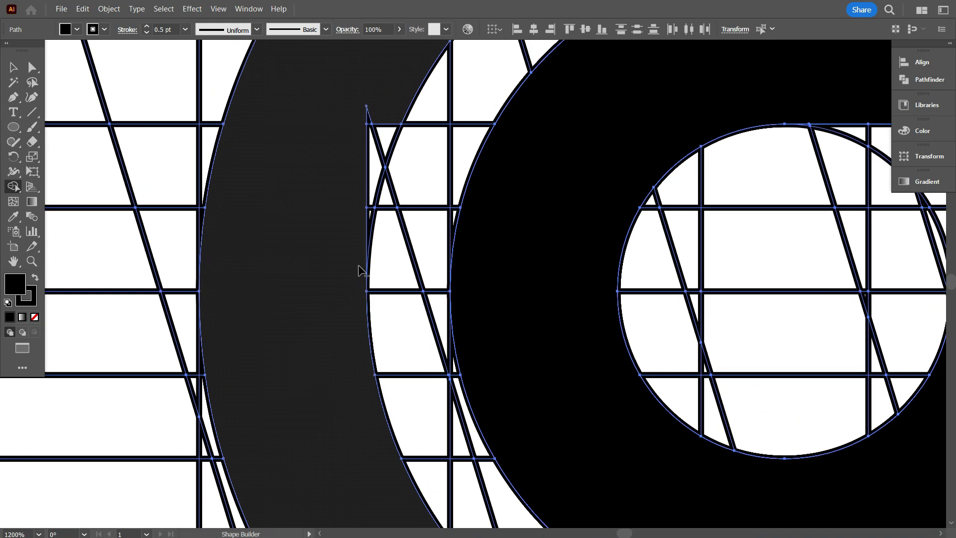
click(403, 199)
scroll(375, 266, down, 4)
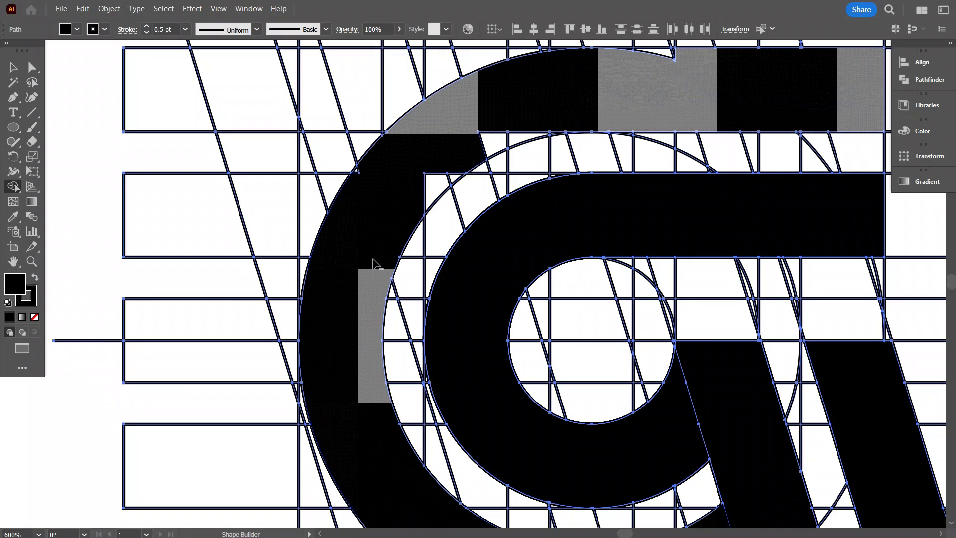
Step: Merge the slices at the outer band's upper-left inner edge to complete its curve into the straight arm
scroll(463, 154, up, 3)
mouse_move(463, 153)
mouse_down()
mouse_move(324, 189)
mouse_move(294, 215)
mouse_up()
scroll(535, 141, down, 2)
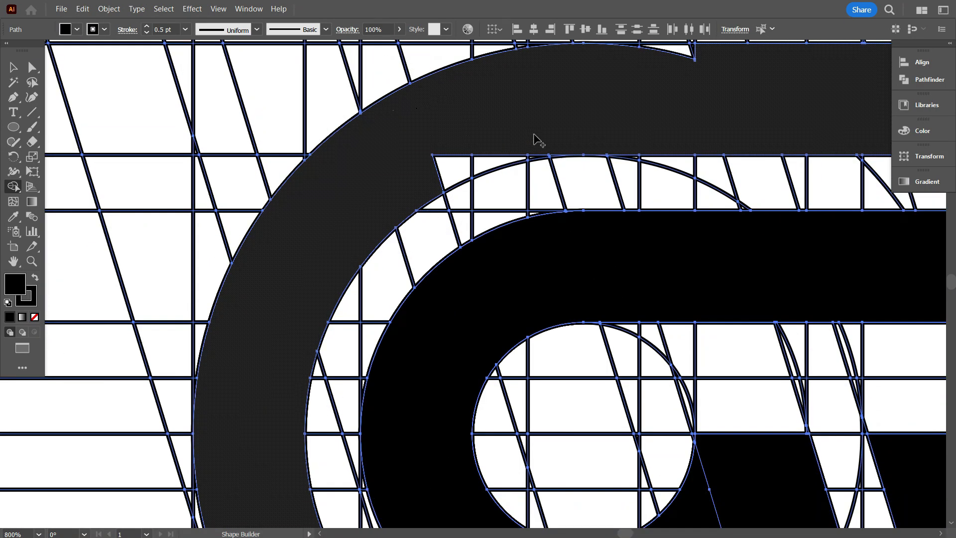
scroll(592, 212, up, 3)
mouse_move(530, 137)
mouse_down()
mouse_move(473, 186)
mouse_move(510, 210)
mouse_up()
key(ctrl+z)
mouse_move(344, 165)
mouse_down()
mouse_move(365, 183)
mouse_move(480, 189)
mouse_up()
scroll(412, 239, down, 3)
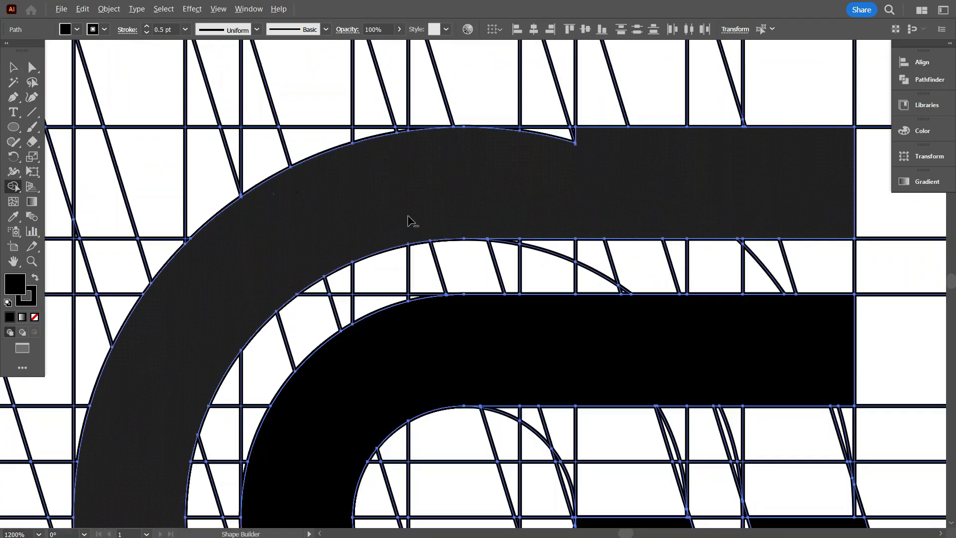
Step: Merge the notch on the outer band's top edge where the curve meets the straight arm
scroll(650, 205, up, 1)
scroll(525, 155, up, 1)
mouse_move(577, 133)
mouse_down()
mouse_move(435, 129)
mouse_move(413, 144)
mouse_up()
scroll(413, 144, down, 3)
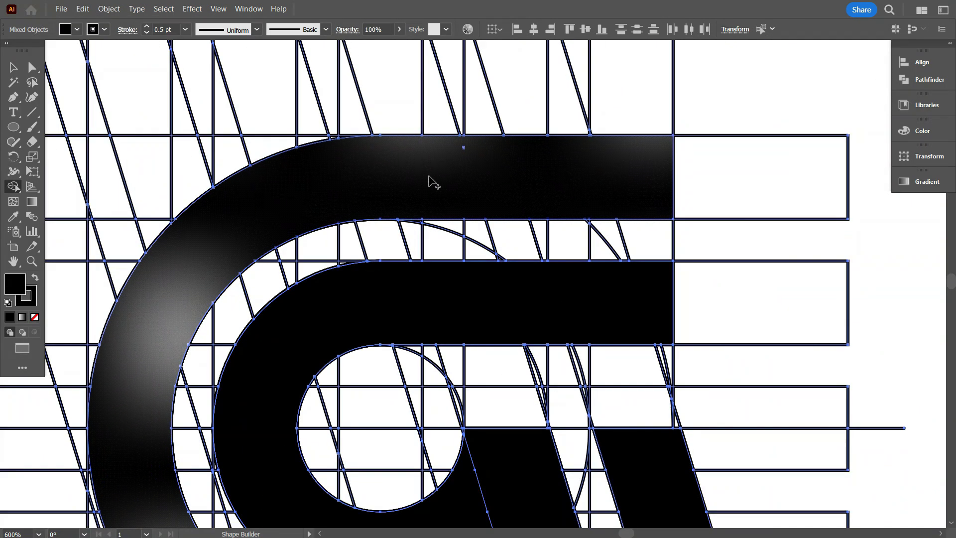
scroll(467, 147, up, 6)
scroll(473, 207, down, 6)
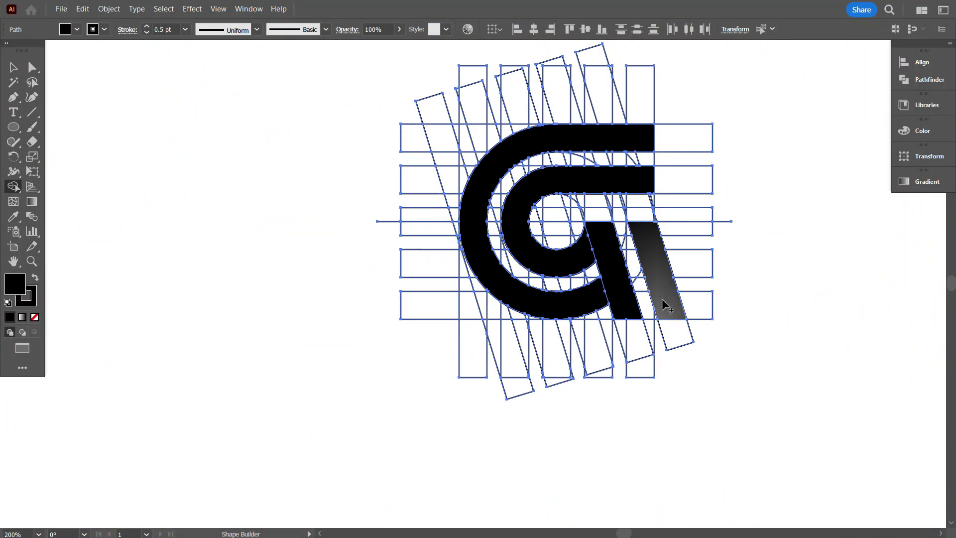
scroll(667, 305, up, 2)
scroll(656, 244, down, 3)
Step: Move all the black logo pieces clear of the construction grid and delete the leftover grid
key(v)
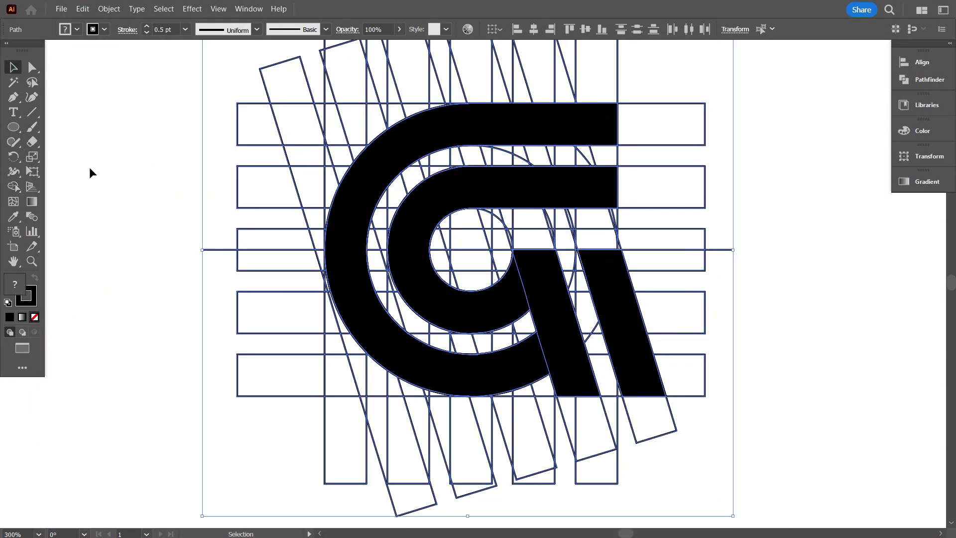
click(143, 235)
scroll(493, 273, up, 4)
scroll(384, 261, down, 5)
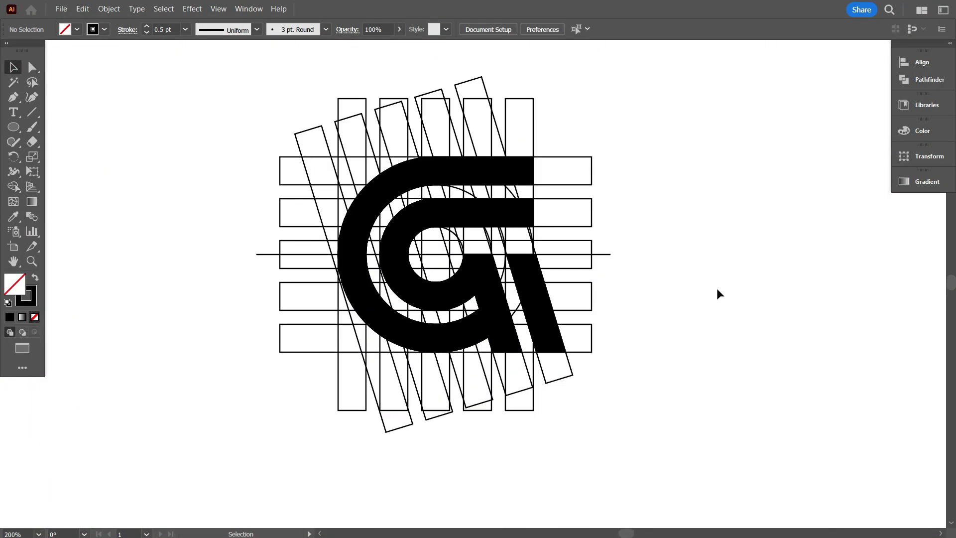
click(401, 176)
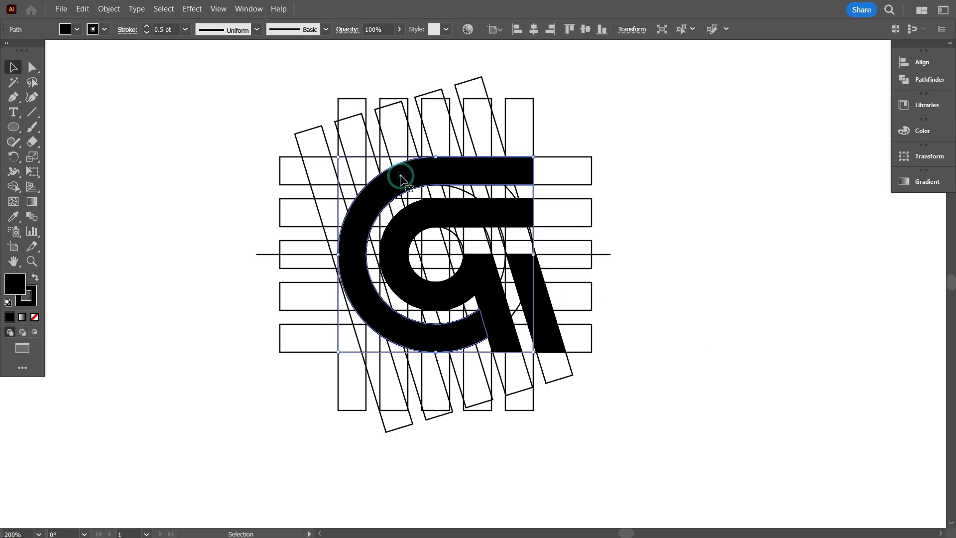
shift+click(395, 242)
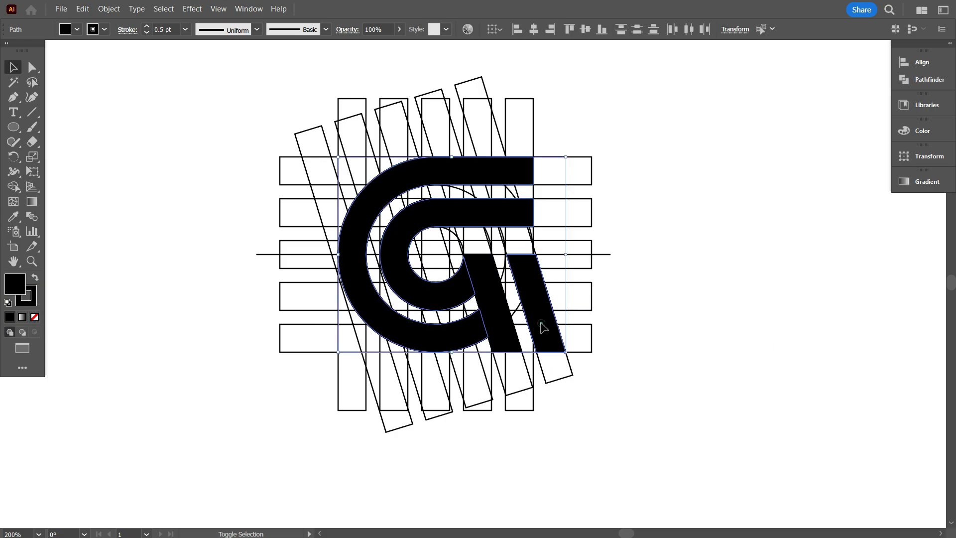
scroll(490, 306, up, 1)
drag(497, 329, 785, 322)
click(719, 410)
drag(692, 411, 616, 420)
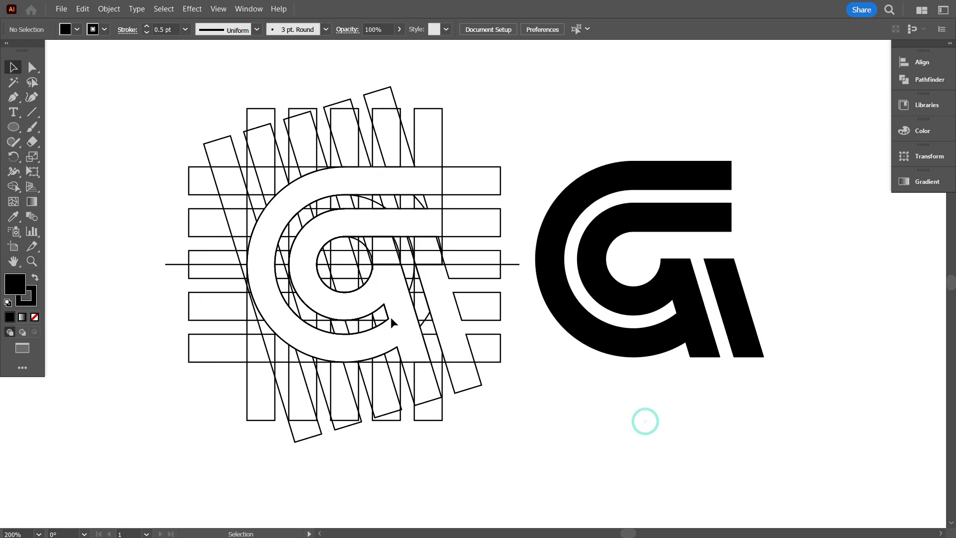
drag(130, 114, 490, 435)
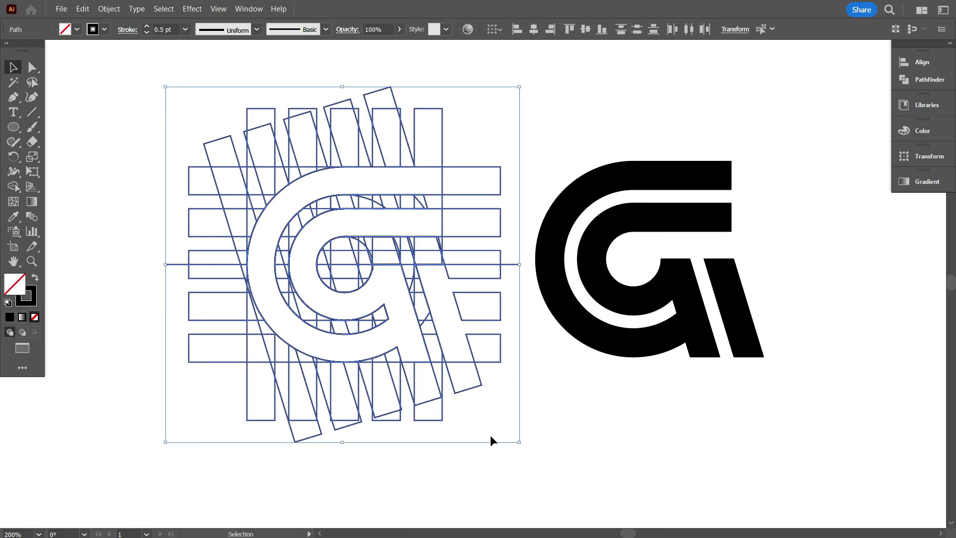
key(Delete)
Step: Move the complete logo mark back toward the middle of the canvas and remove its stroke
drag(419, 138, 759, 386)
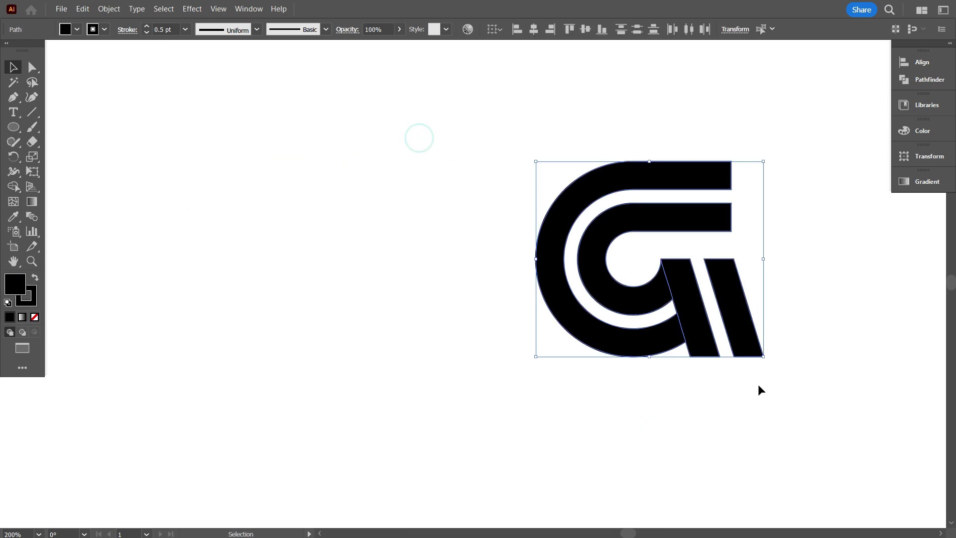
mouse_move(742, 333)
mouse_down()
mouse_move(576, 322)
mouse_move(556, 333)
mouse_up()
scroll(505, 330, up, 1)
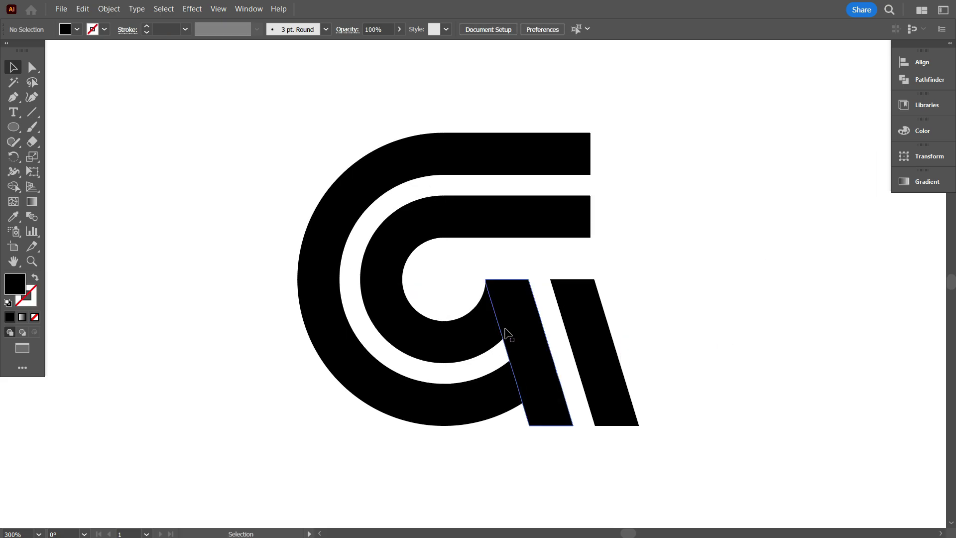
scroll(433, 206, up, 1)
scroll(441, 203, down, 1)
scroll(499, 256, down, 1)
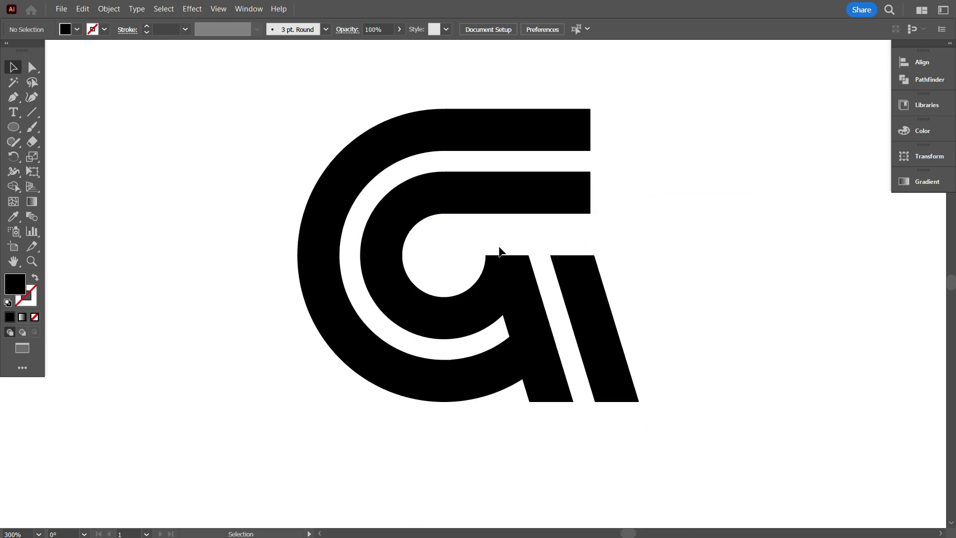
scroll(537, 324, up, 1)
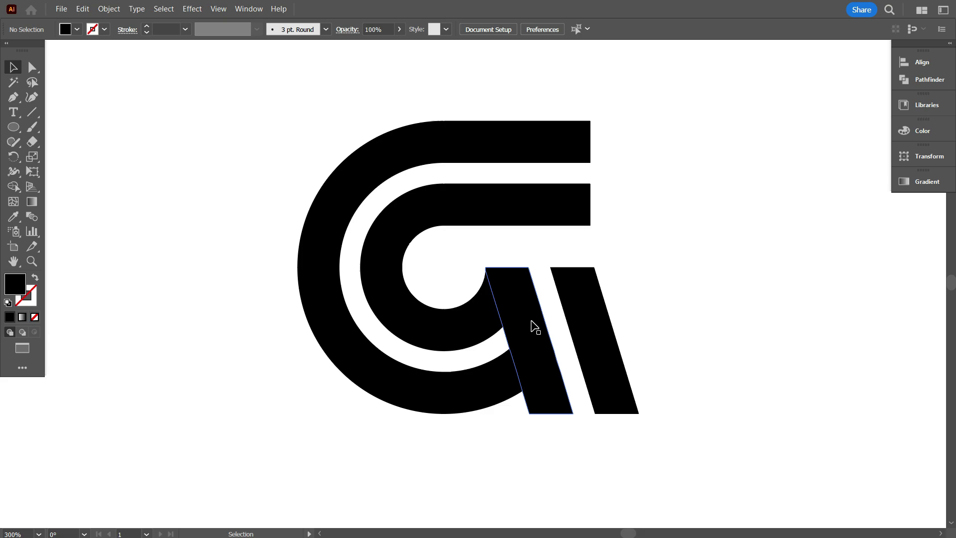
Step: Duplicate the inner slanted leg a short distance to its left, over the two curved bands
click(533, 388)
drag(546, 381, 495, 383)
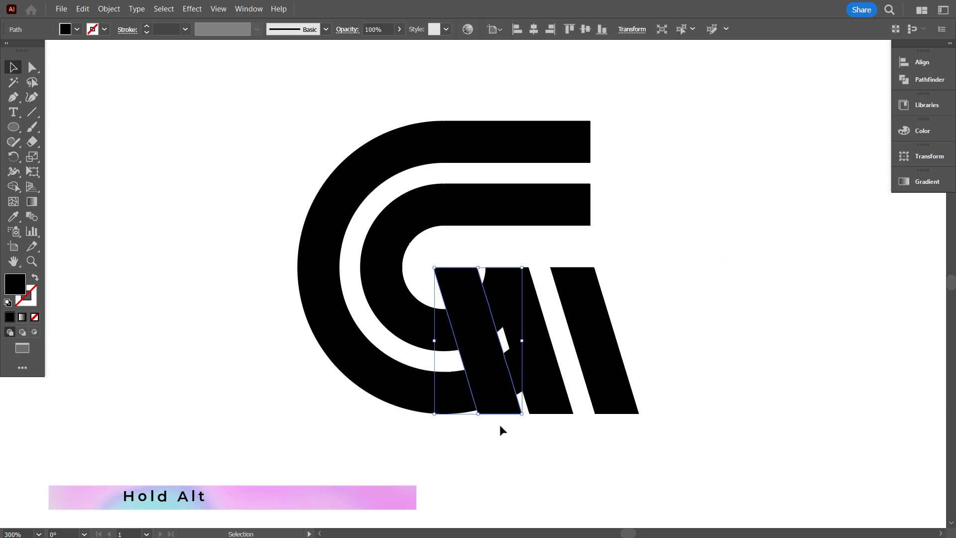
scroll(500, 426, up, 1)
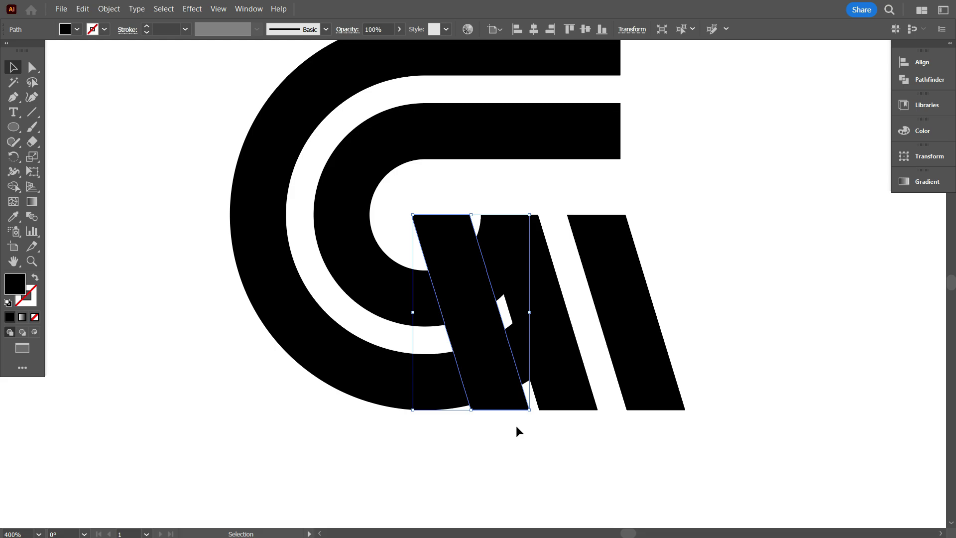
click(516, 427)
Step: Reposition the duplicated leg so it sits flush against the left edge of the original inner leg
scroll(516, 427, up, 2)
scroll(563, 411, up, 1)
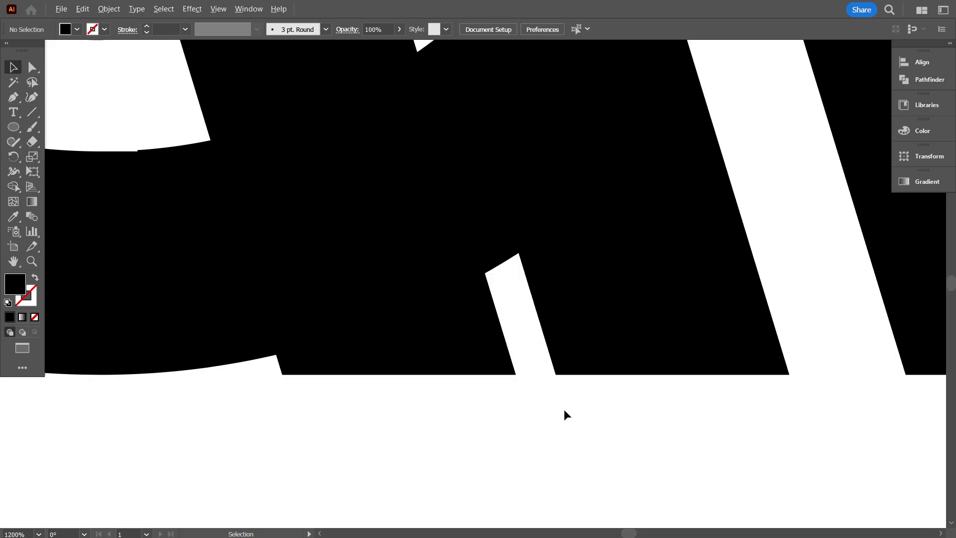
scroll(564, 414, up, 2)
drag(493, 356, 555, 358)
click(541, 388)
scroll(533, 393, down, 3)
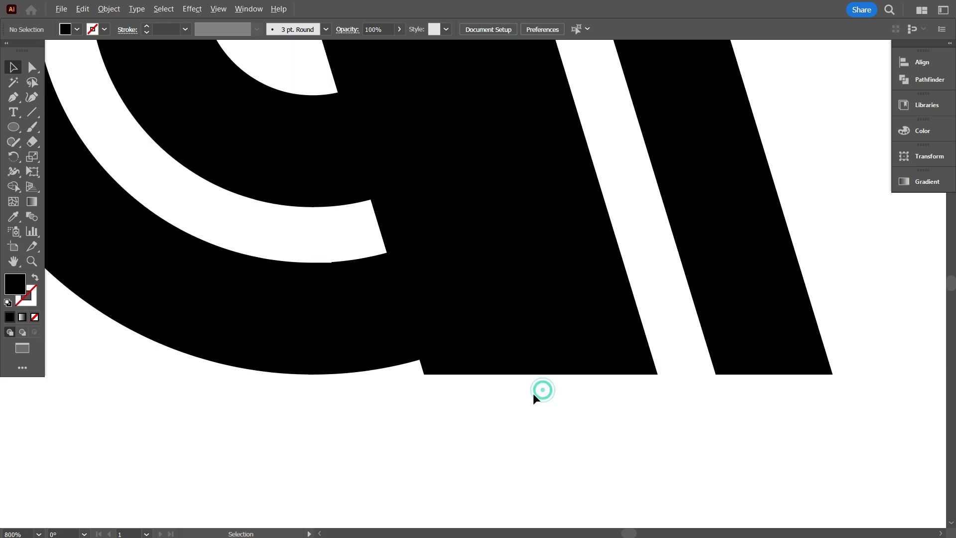
scroll(533, 393, down, 1)
scroll(534, 395, up, 1)
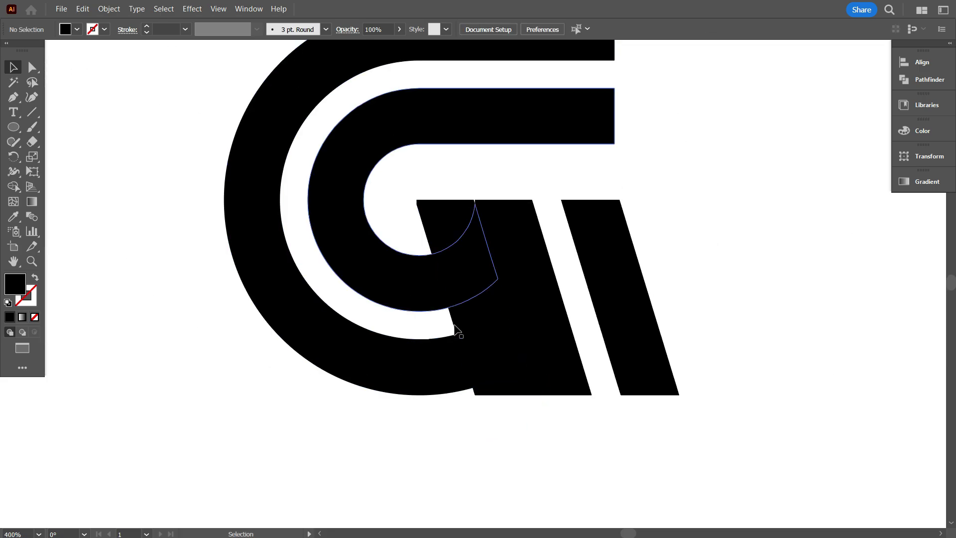
Step: Split the duplicated leg and both curved bands where they overlap, using the Shape Builder
click(476, 363)
scroll(487, 376, up, 1)
scroll(486, 375, down, 1)
shift+click(395, 310)
shift+click(366, 384)
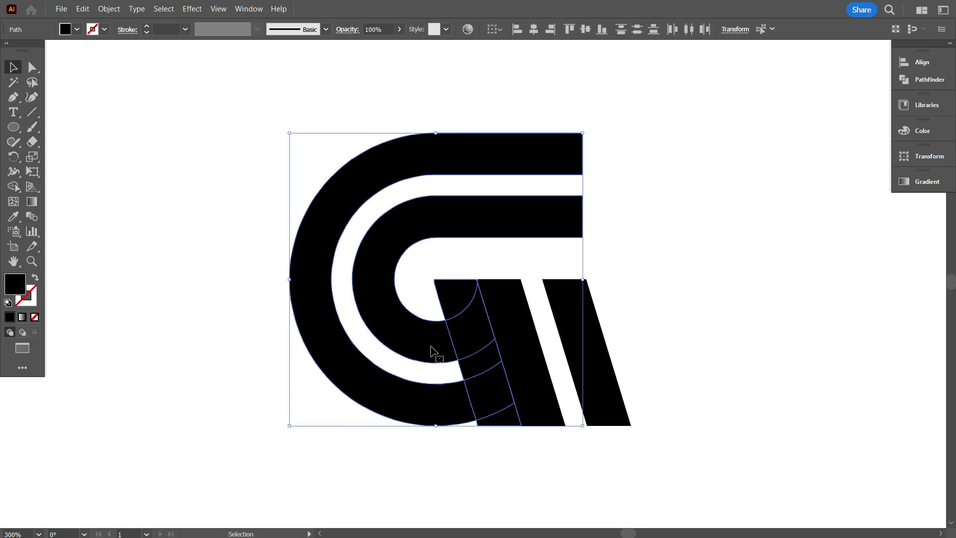
click(13, 187)
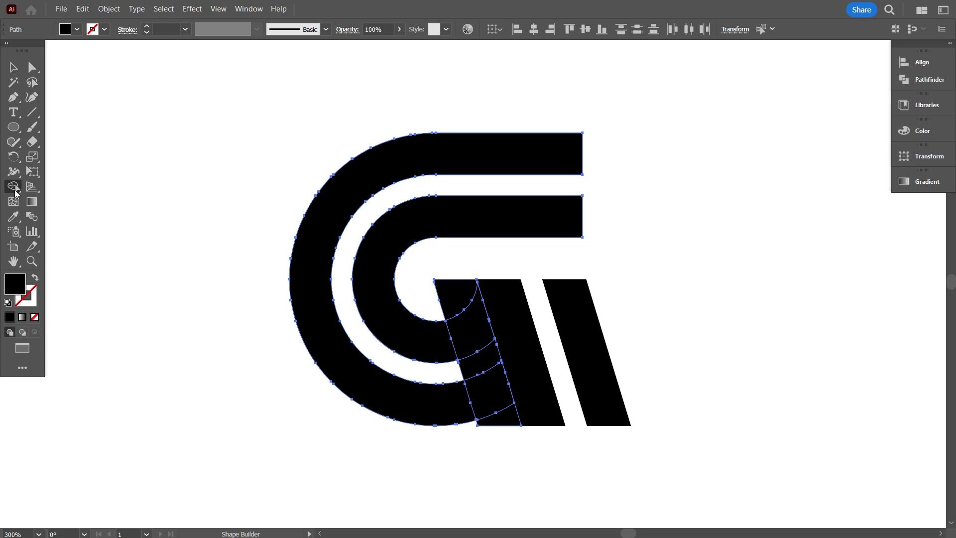
click(470, 327)
click(493, 395)
click(103, 188)
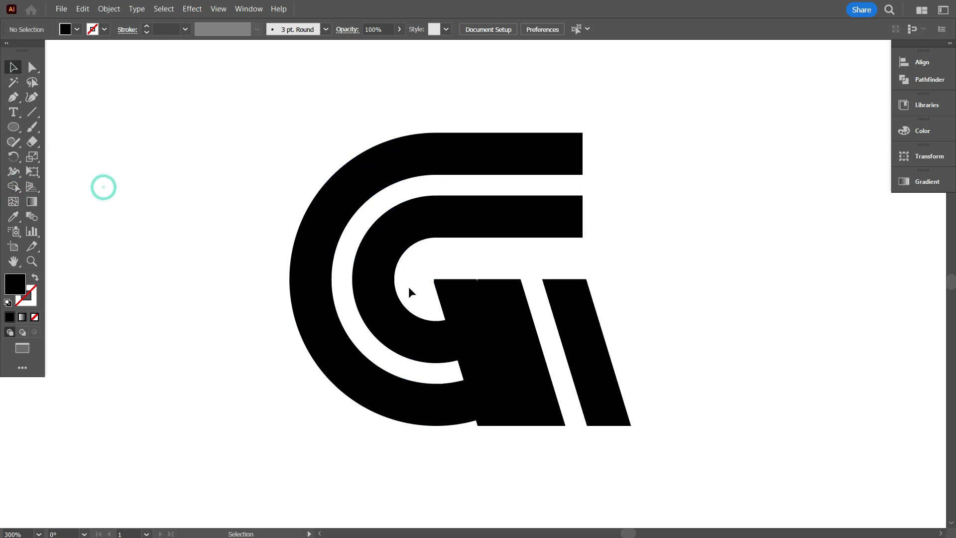
Step: Delete the three leftover pieces of the duplicated leg that lie outside the two curved bands
click(443, 295)
key(Delete)
click(473, 372)
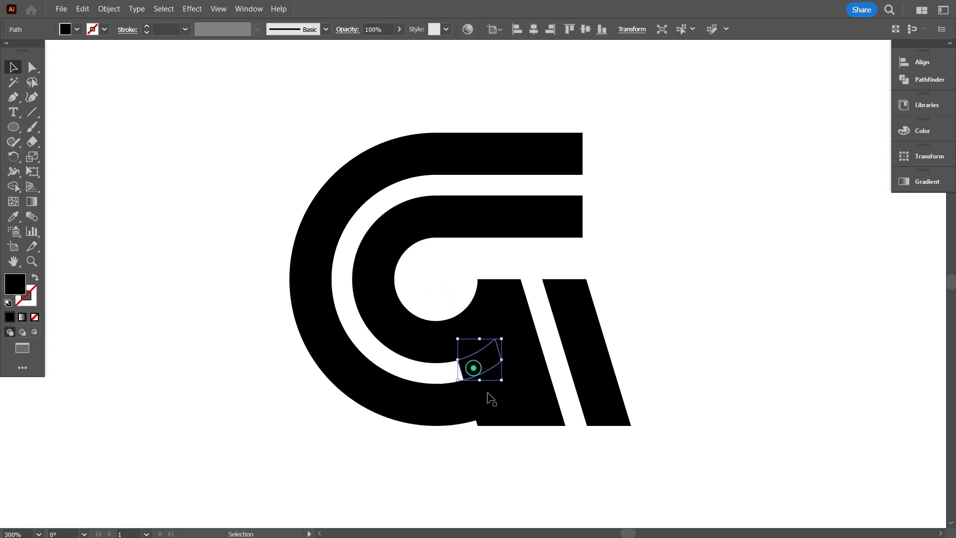
key(Delete)
click(495, 424)
key(Delete)
Step: Set the opacity of the two band segments beside the inner slanted leg to 80%
click(486, 393)
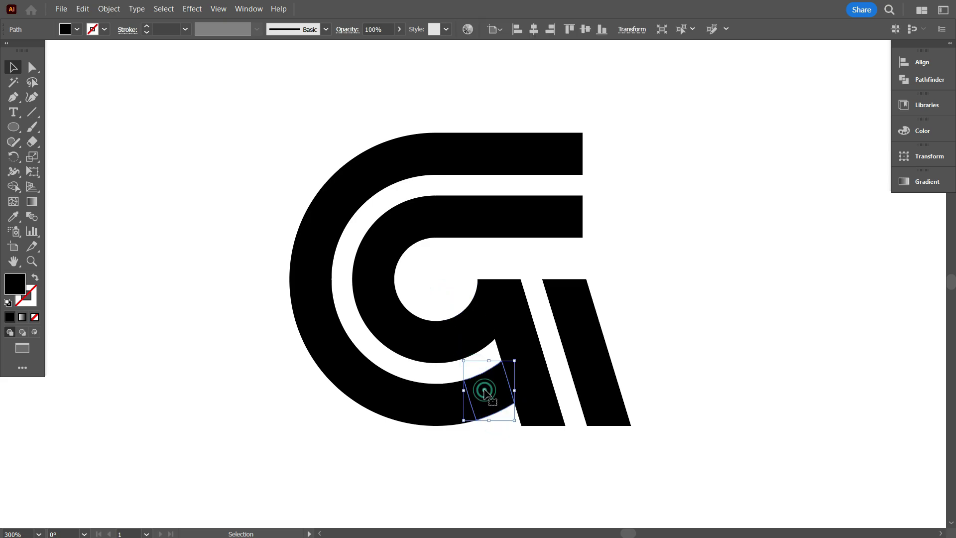
shift+click(470, 333)
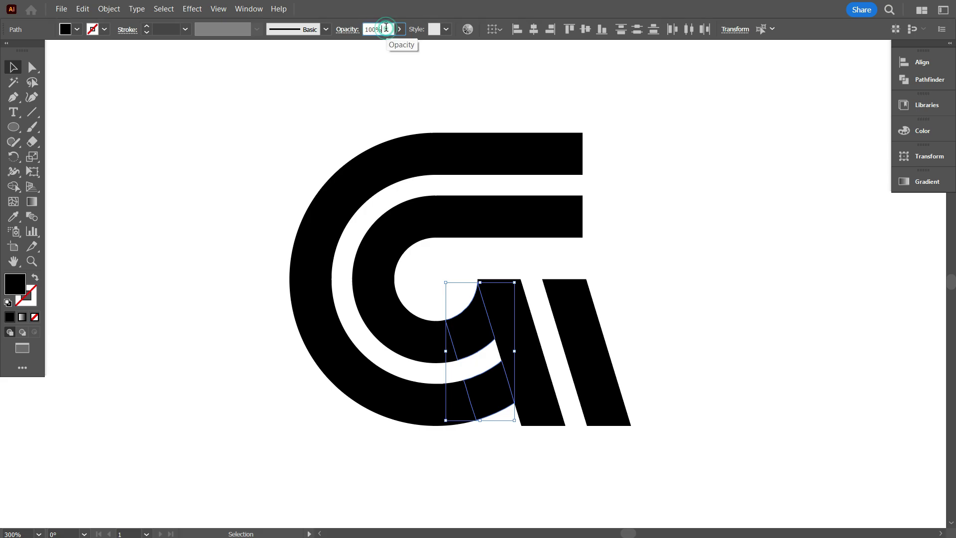
key(Down)
key(Down)
key(Down)
key(Down)
key(Down)
key(Down)
key(Down)
key(Down)
key(Down)
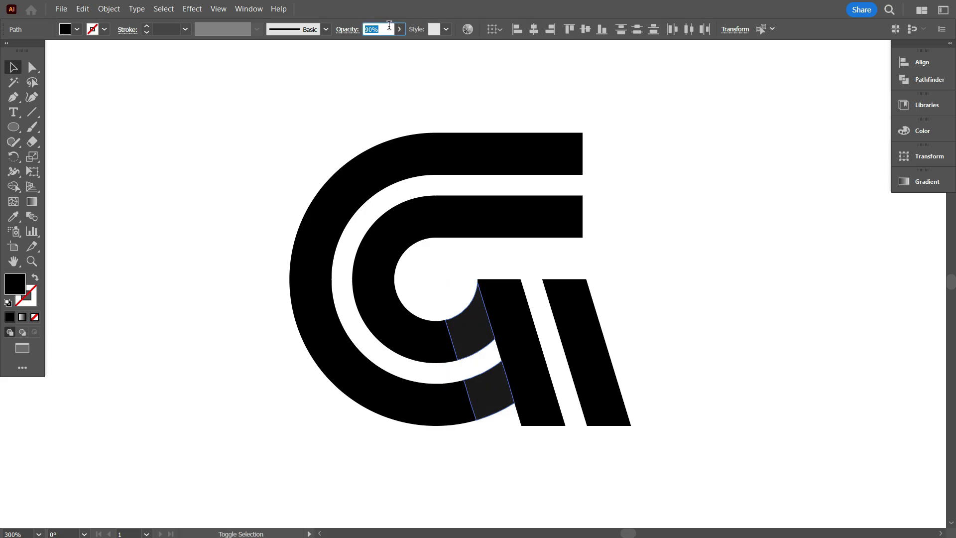
key(shift+Down)
click(302, 155)
key(ctrl+minus)
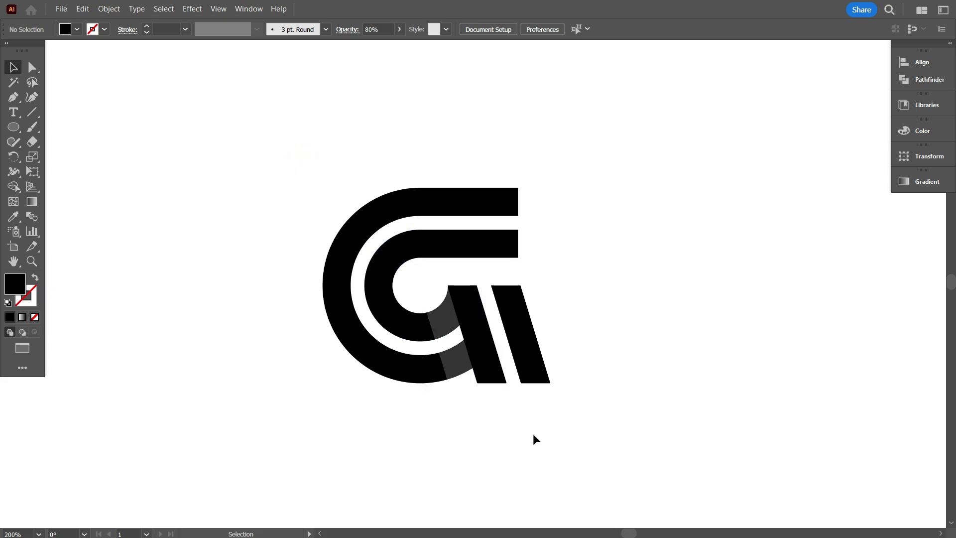
scroll(497, 385, down, 2)
click(593, 397)
scroll(483, 392, up, 1)
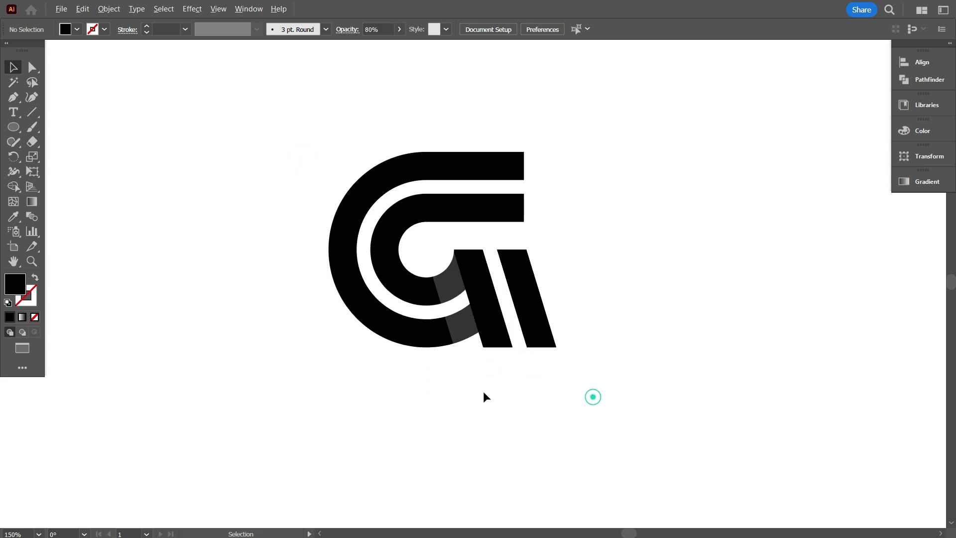
scroll(501, 397, up, 1)
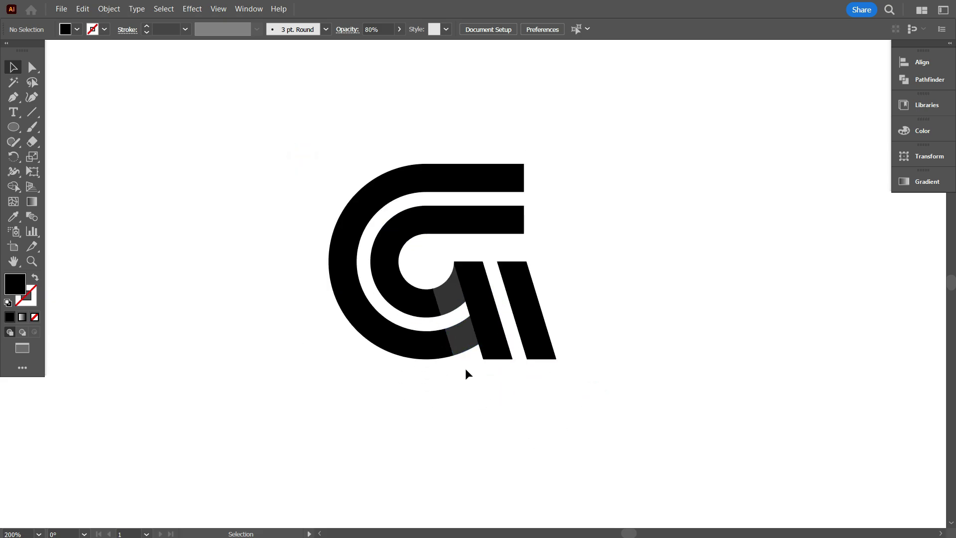
scroll(467, 378, up, 1)
drag(550, 396, 437, 394)
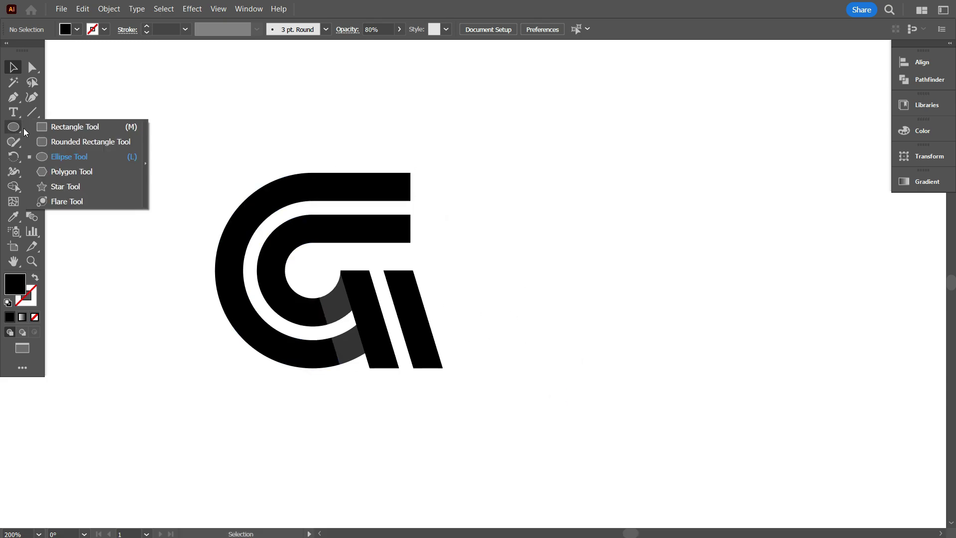
click(69, 131)
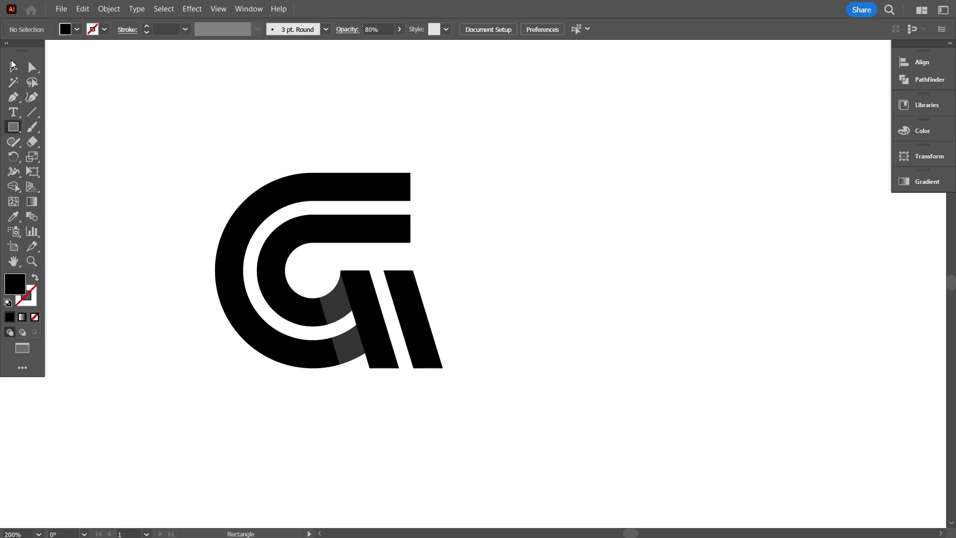
scroll(234, 361, up, 1)
drag(448, 402, 527, 440)
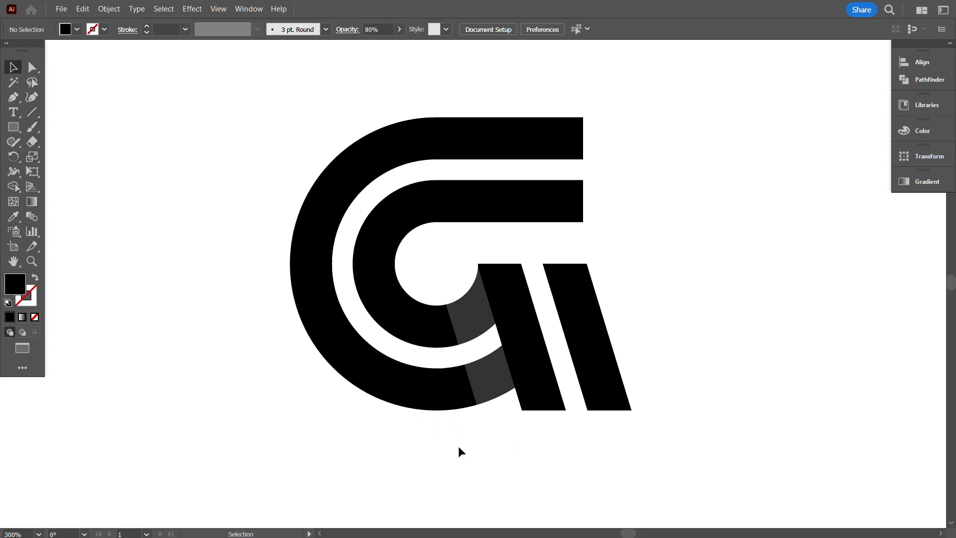
scroll(459, 450, down, 2)
Step: Draw a large square with the Rectangle tool in the empty area to the right of the logo
drag(619, 424, 466, 327)
click(14, 127)
click(64, 130)
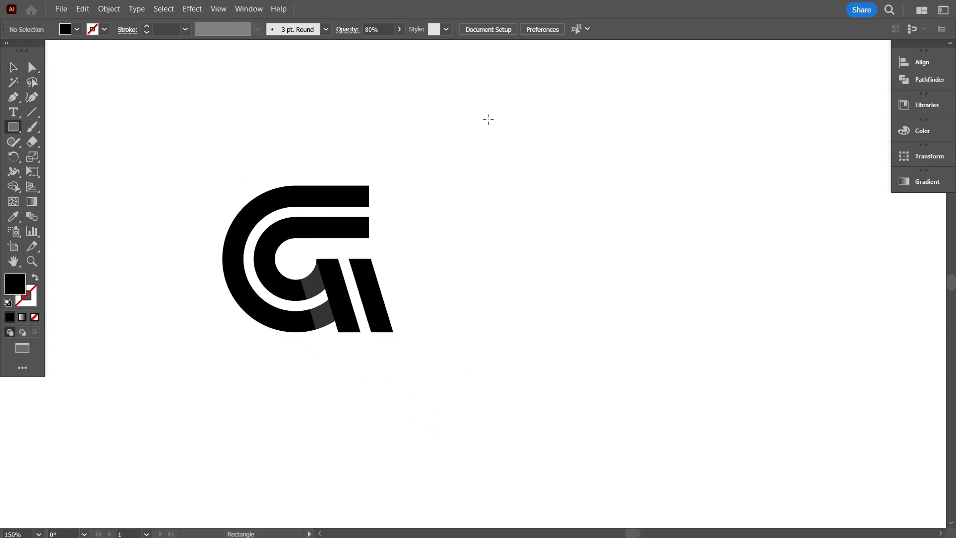
drag(488, 118, 745, 437)
click(12, 66)
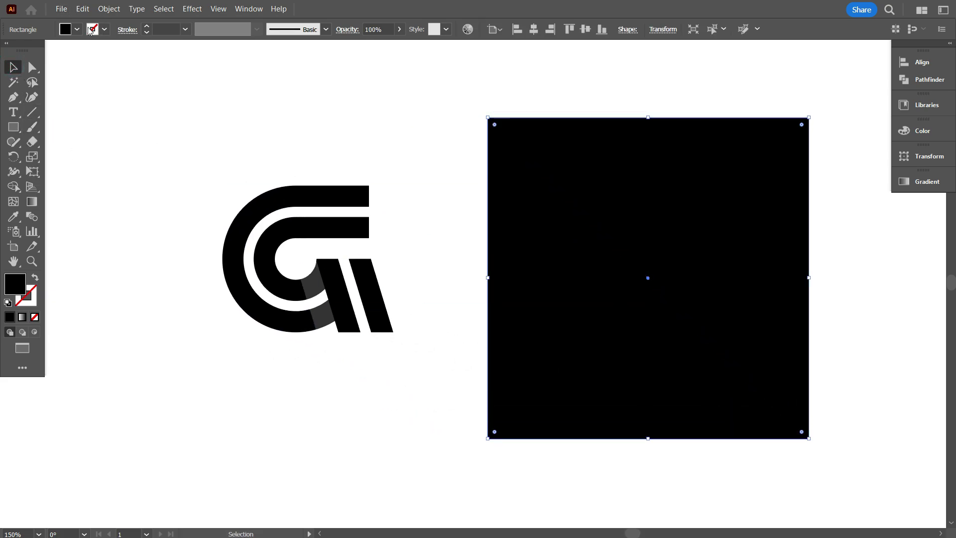
Step: Fill the square with the dark navy blue swatch
click(78, 29)
click(79, 51)
click(19, 96)
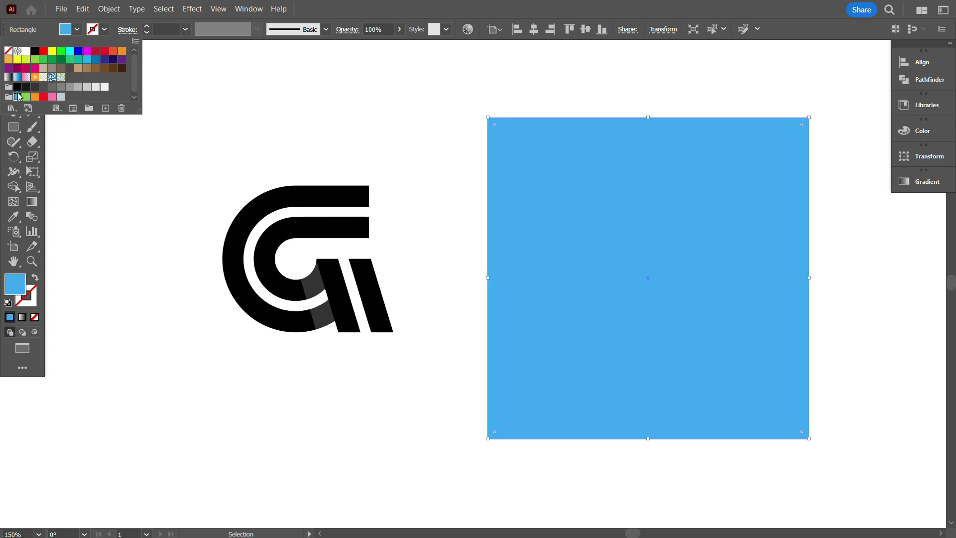
click(114, 60)
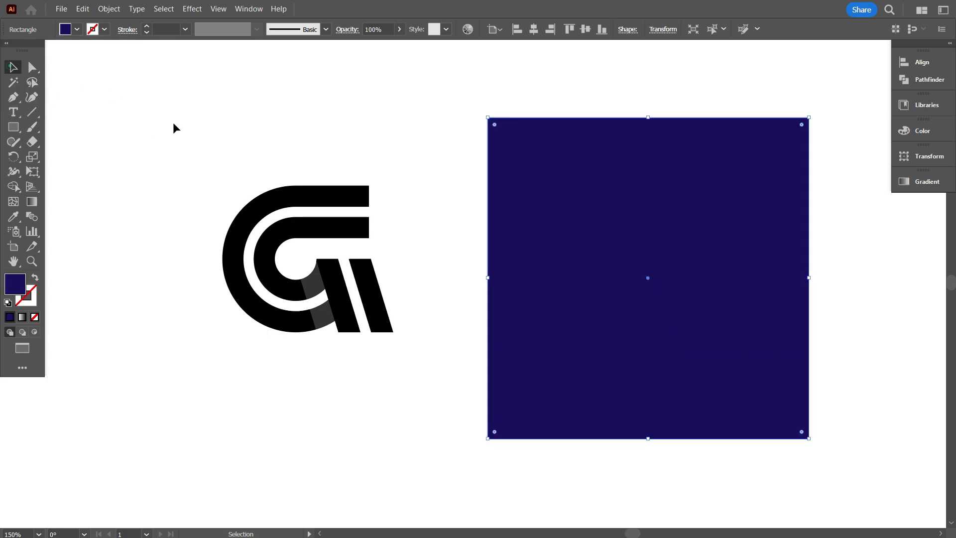
Step: Place a copy of the whole logo at the centre of the navy square and bring it to the front
drag(184, 134, 391, 365)
drag(347, 315, 688, 334)
right_click(675, 316)
mouse_move(776, 448)
click(593, 448)
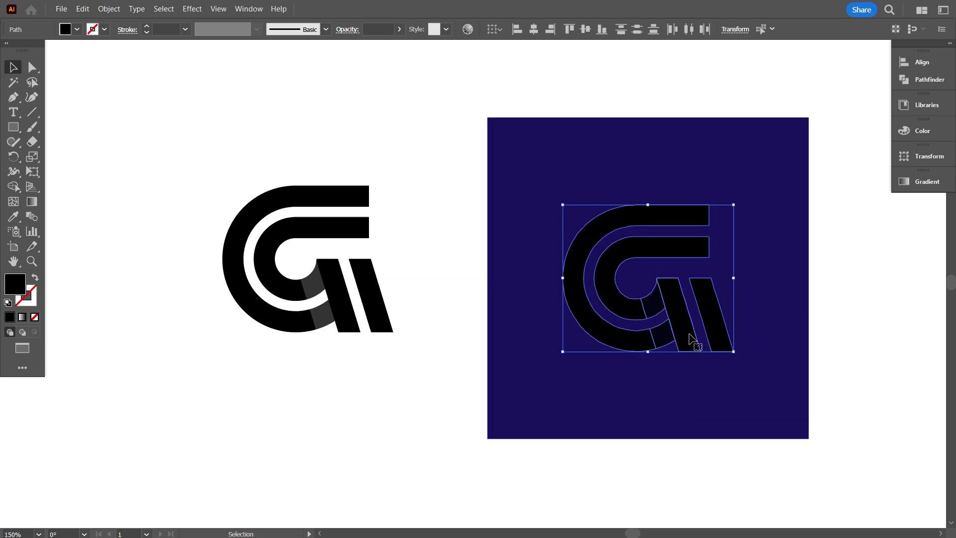
Step: Fill the logo copy on the navy square with white and deselect it
click(24, 51)
click(119, 196)
scroll(868, 363, up, 2)
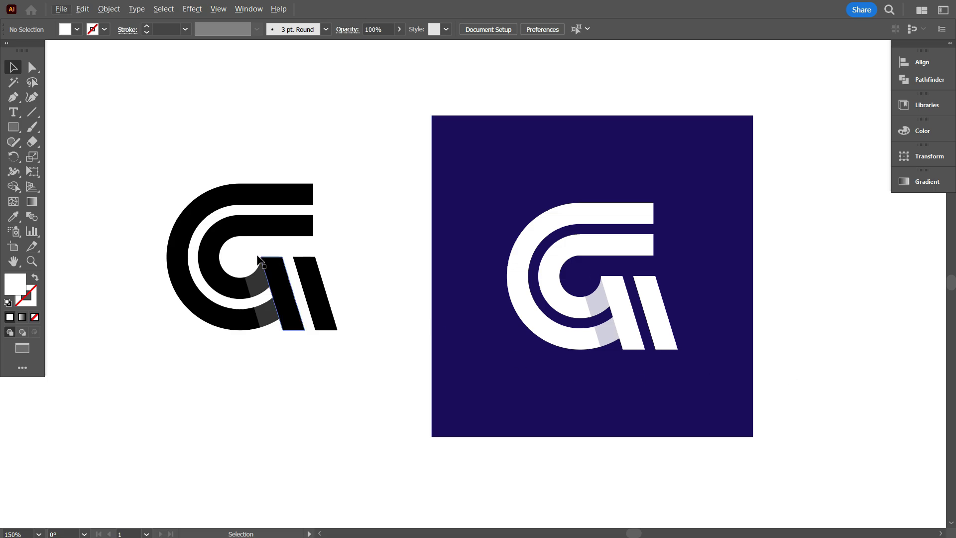
Step: Delete the original black logo beside the navy square
drag(218, 252, 344, 359)
scroll(344, 358, down, 1)
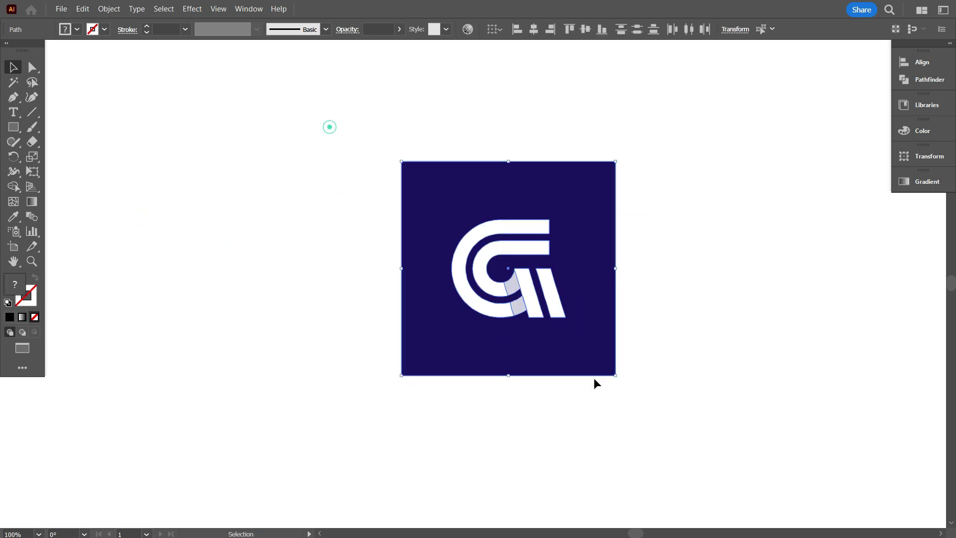
Step: Group the white logo pieces while the navy square behind them is locked, and unlock the square
click(521, 356)
drag(594, 348, 312, 185)
key(ctrl+2)
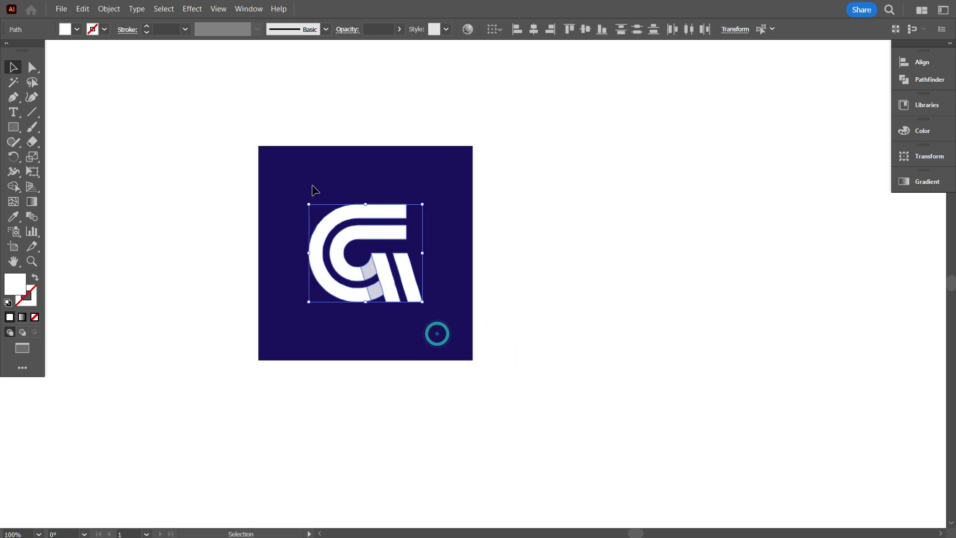
key(v)
click(109, 9)
click(147, 130)
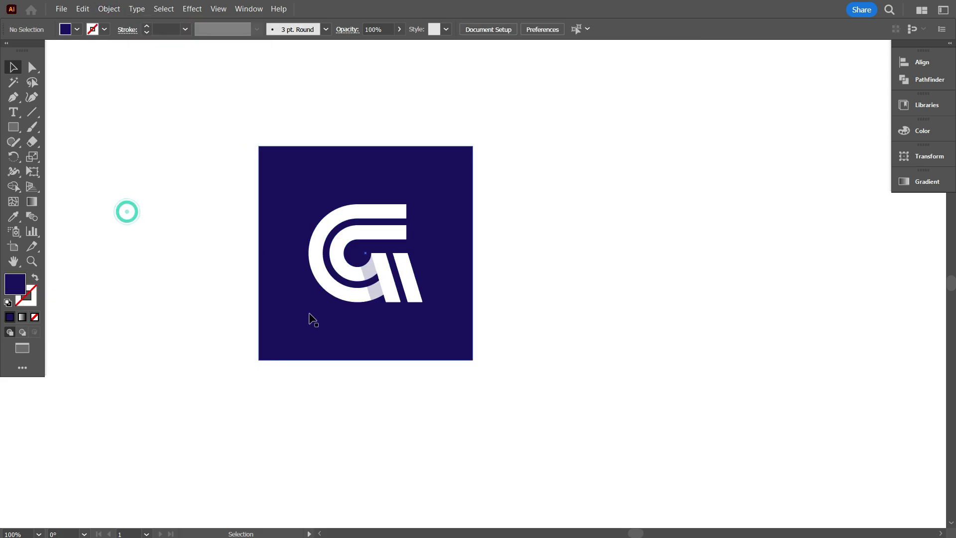
Step: Duplicate the navy square with its logo twice to make an evenly spaced horizontal row of three
drag(437, 263, 668, 265)
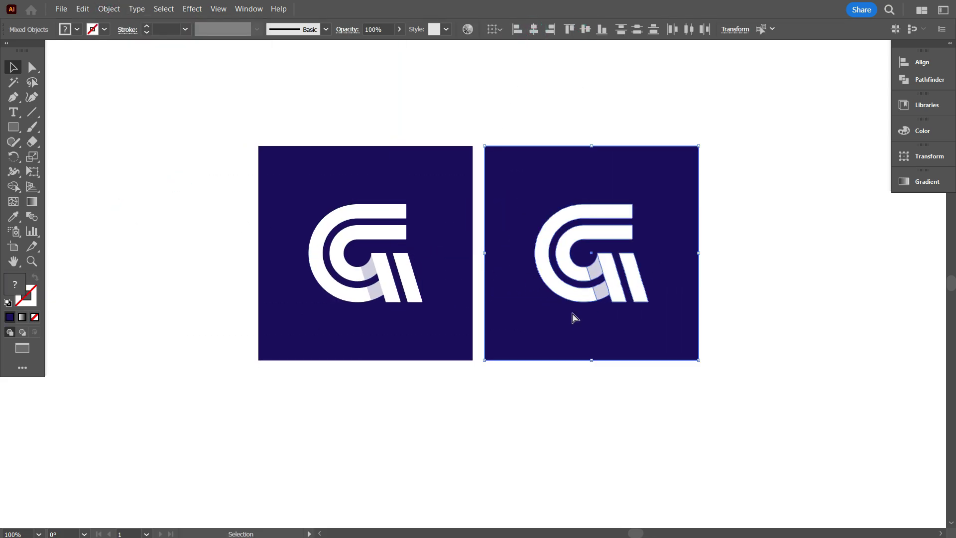
key(ctrl+d)
drag(626, 390, 498, 392)
click(490, 396)
Step: Fill the row's middle square with bright green and its rightmost square with near-black (R=26 G=26 B=26)
click(436, 350)
click(76, 29)
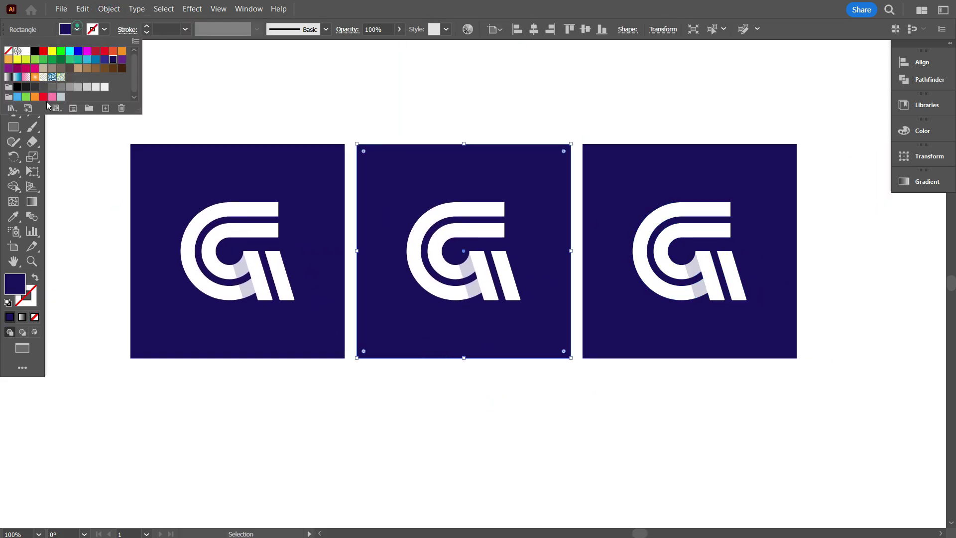
click(24, 97)
click(77, 29)
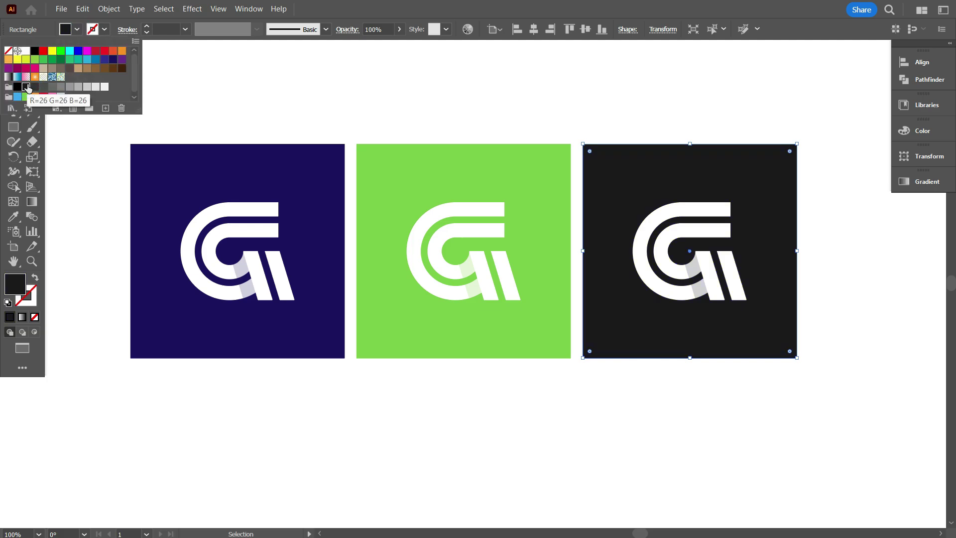
click(387, 403)
drag(421, 415, 441, 433)
click(624, 425)
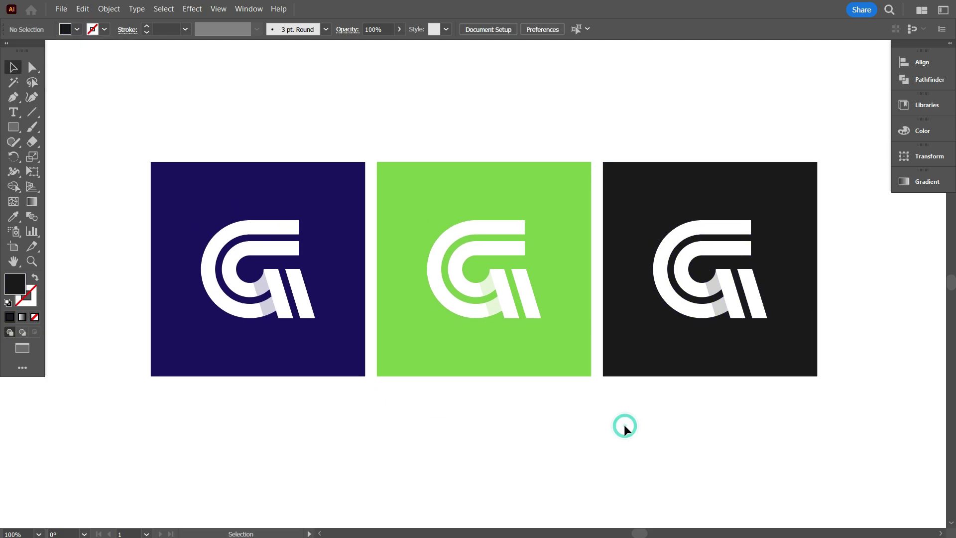
Step: Place a copy of the whole row of three logo squares directly below, leaving a narrow gap between rows
scroll(624, 425, down, 2)
key(ctrl+a)
scroll(317, 213, down, 1)
drag(438, 182, 435, 336)
scroll(435, 335, down, 1)
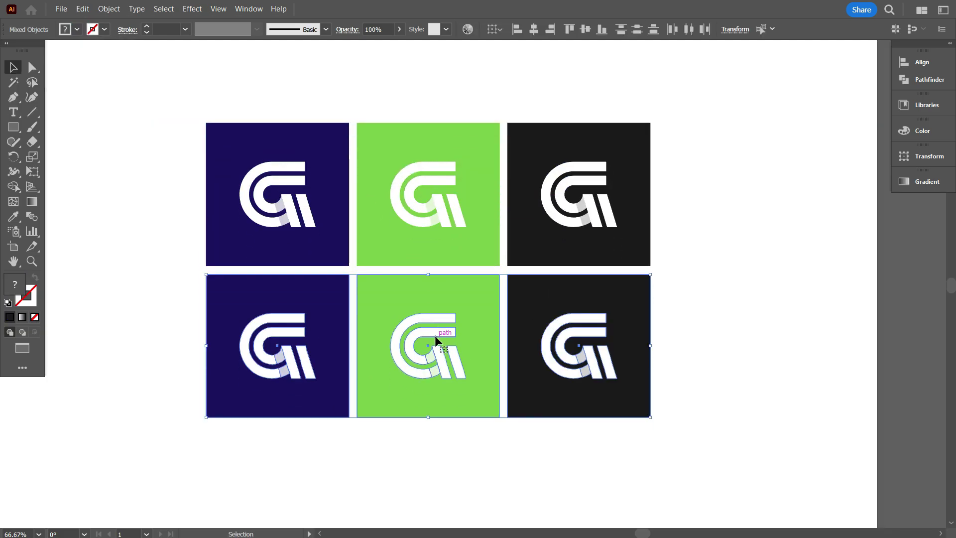
Step: Fill the navy square at the start of the lower row with orange and deselect it
key(ctrl+1)
scroll(547, 298, up, 2)
drag(902, 361, 841, 325)
click(852, 336)
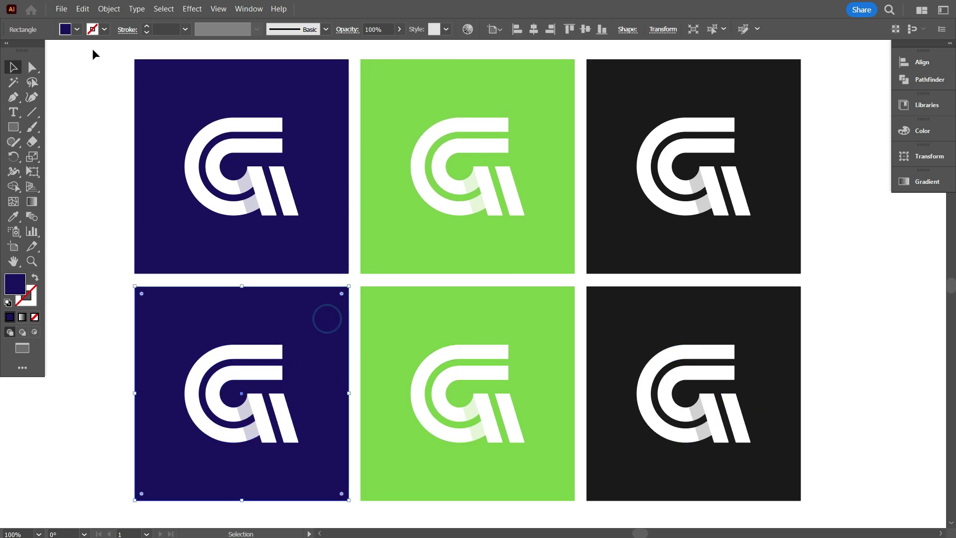
click(77, 29)
click(35, 95)
click(97, 241)
Step: Fill the lower row's middle square with red and its last square with pink
click(412, 330)
click(77, 29)
click(40, 95)
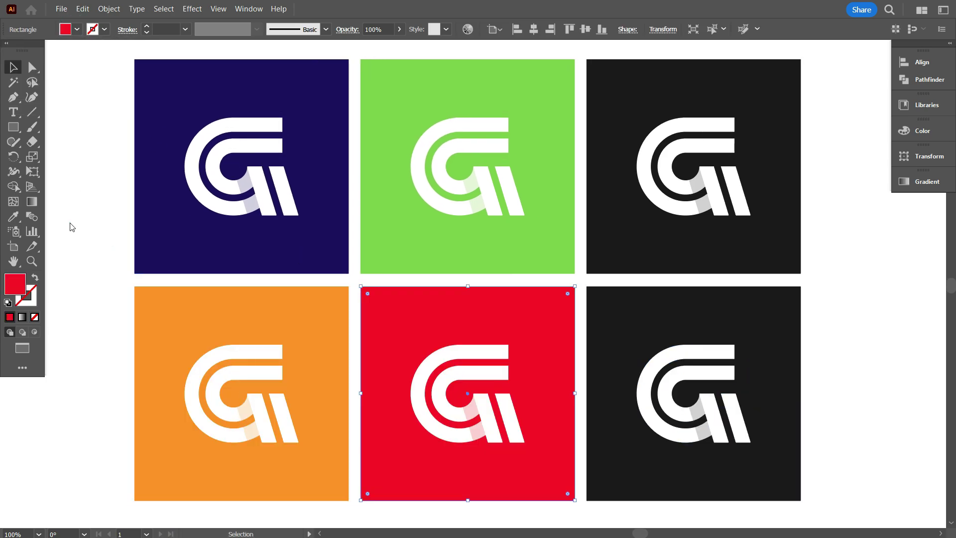
click(625, 335)
click(77, 28)
click(92, 107)
key(ctrl+minus)
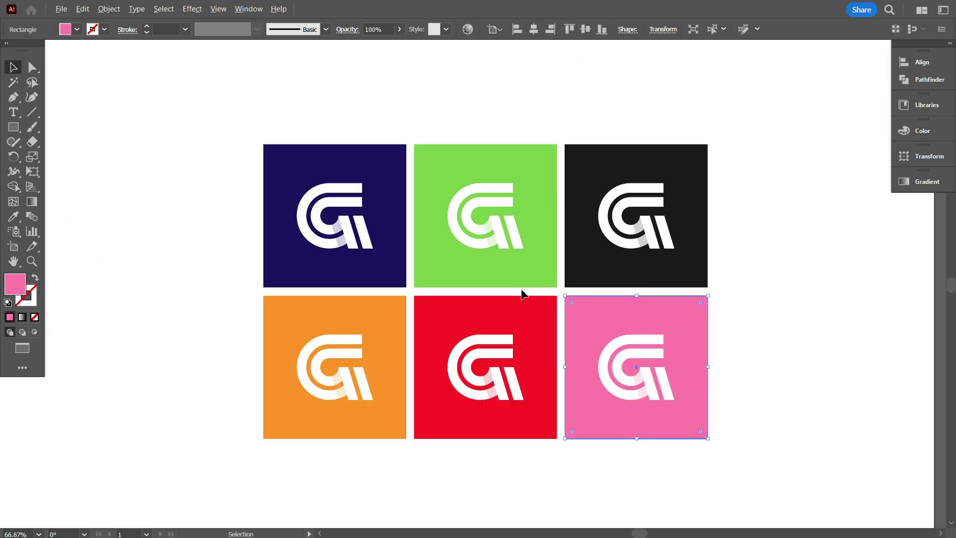